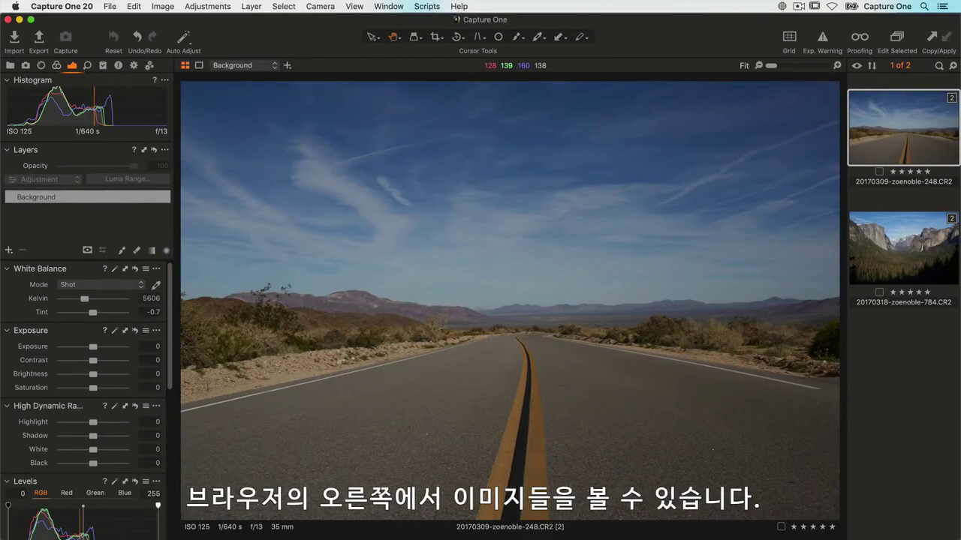
# Return to the road photo, hide the image browser and level its tilted horizon.
pyautogui.click(902, 248)
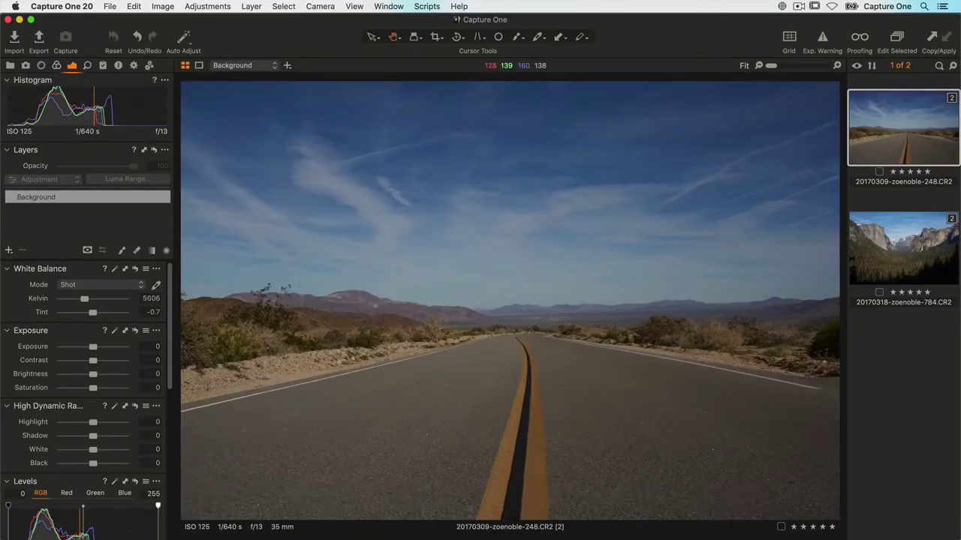
pyautogui.click(903, 128)
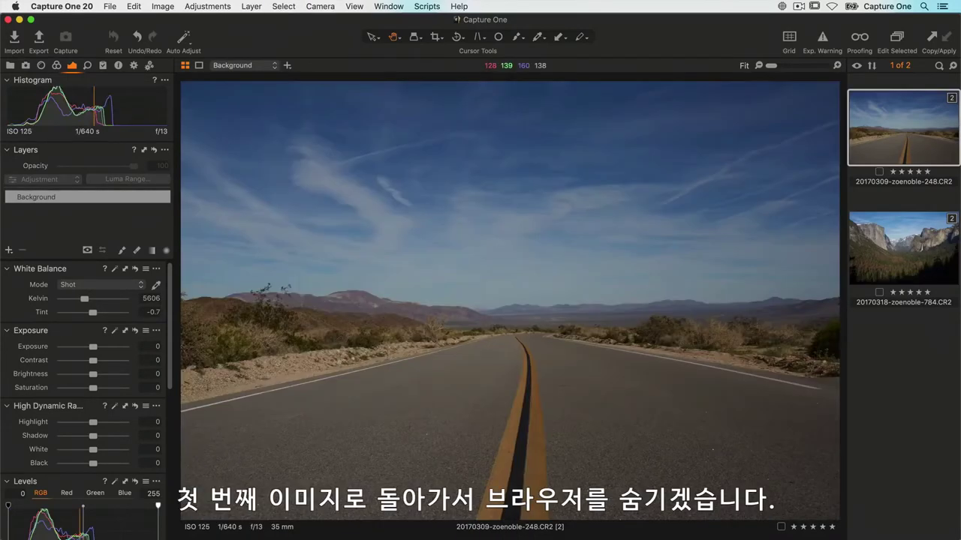
pyautogui.press('super+b')
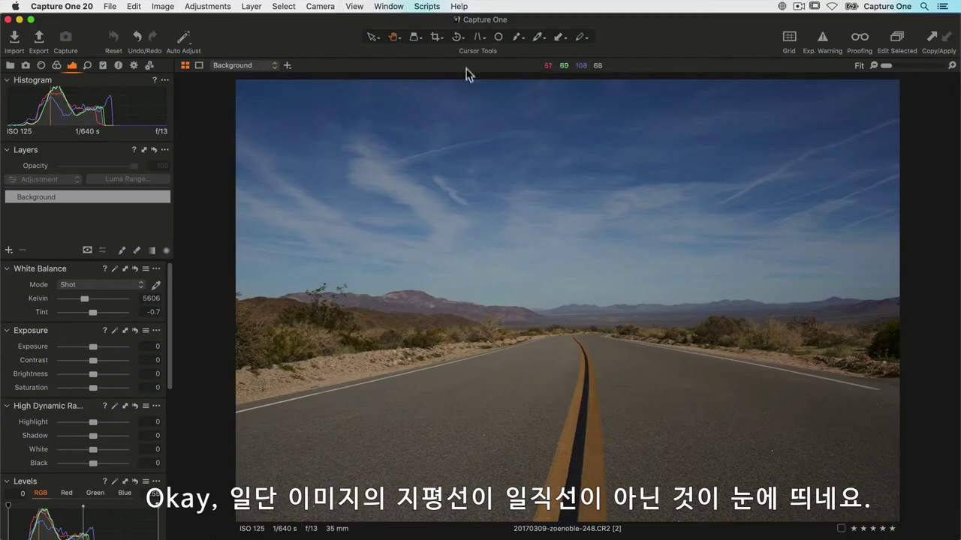
pyautogui.click(457, 36)
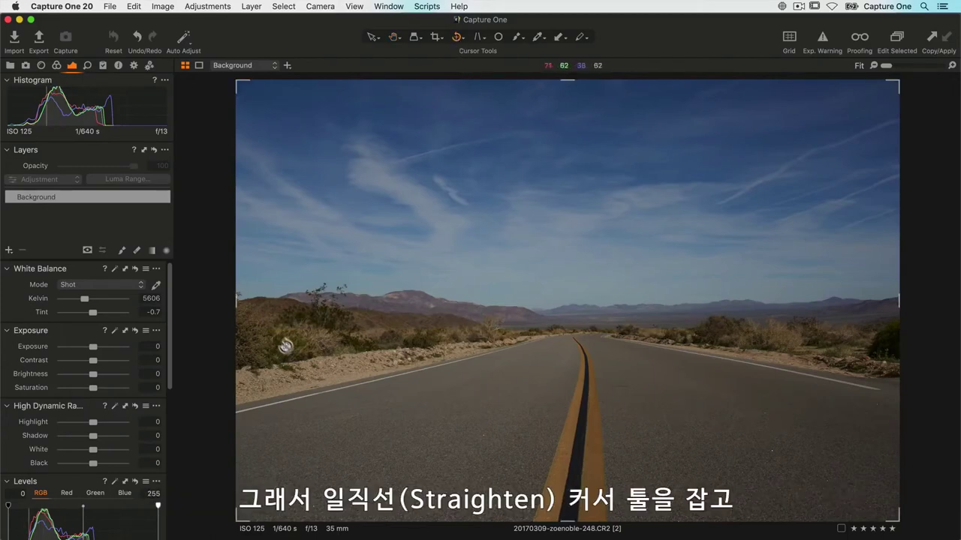
pyautogui.moveTo(256, 335); pyautogui.dragTo(894, 314)
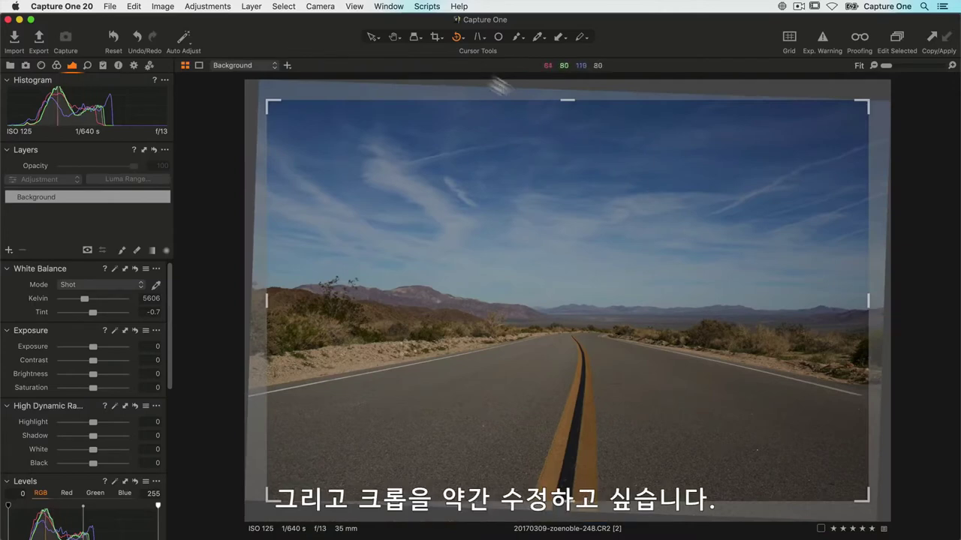
# Crop a little off the road photo's top and bottom, to about 18.28 × 10.91 in.
pyautogui.click(434, 38)
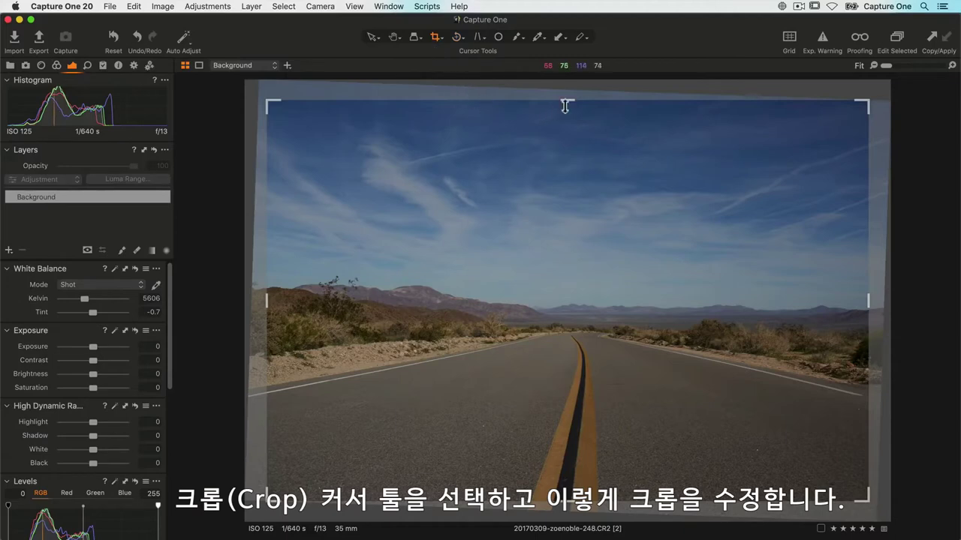
pyautogui.moveTo(567, 101); pyautogui.dragTo(567, 115)
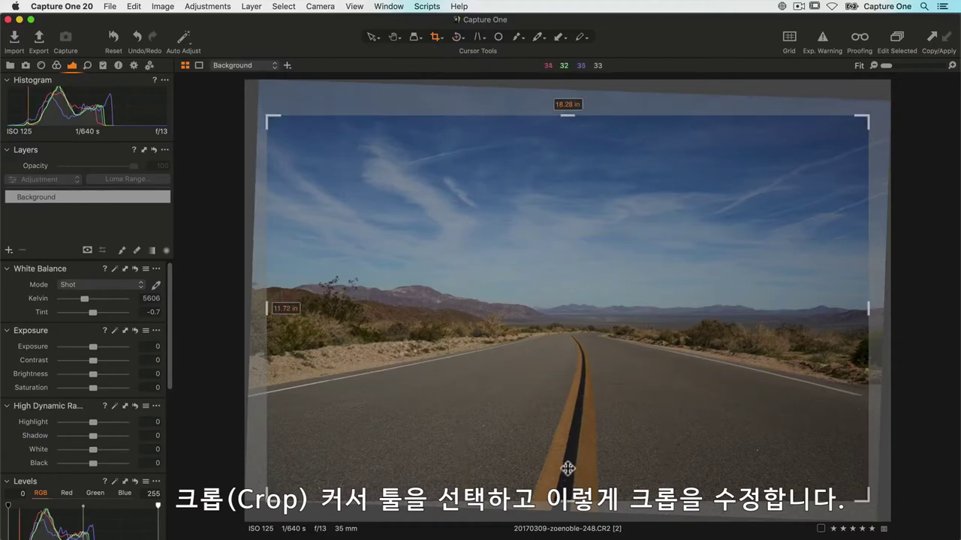
pyautogui.moveTo(568, 494); pyautogui.dragTo(569, 474)
pyautogui.press('h')
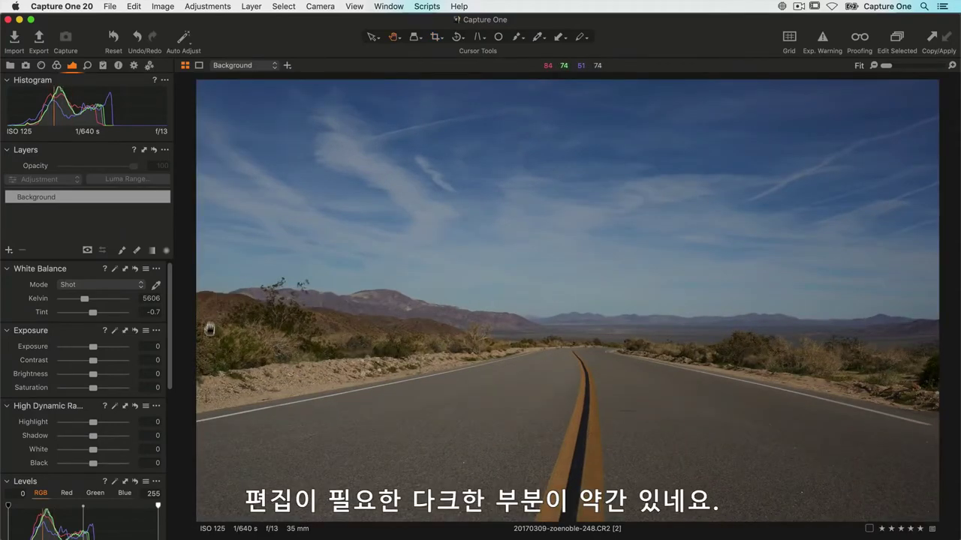
# Raise exposure to 0.55, warm white balance to 5717 K and auto-set levels to 7/190.
pyautogui.moveTo(94, 347); pyautogui.dragTo(97, 346)
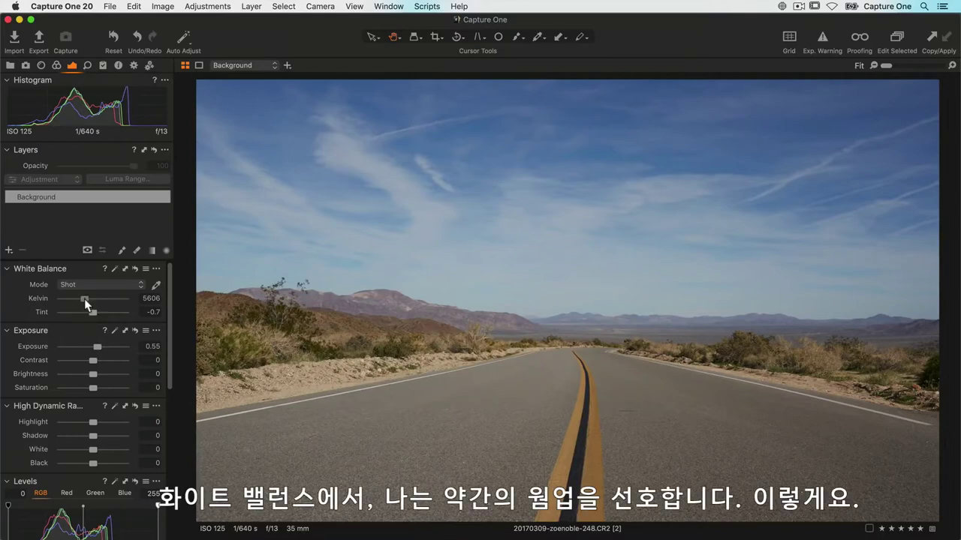
pyautogui.moveTo(84, 299); pyautogui.dragTo(85, 299)
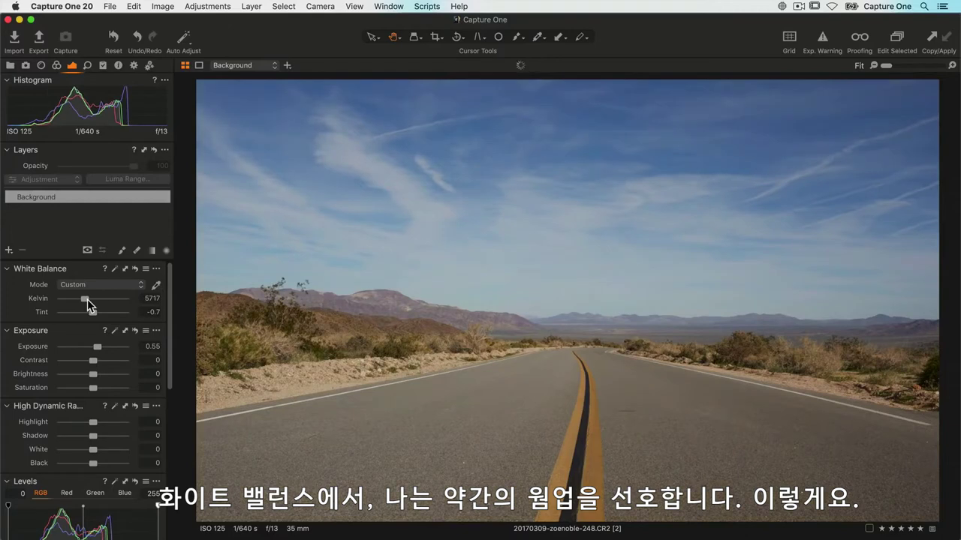
pyautogui.scroll(-5, 90, 347)
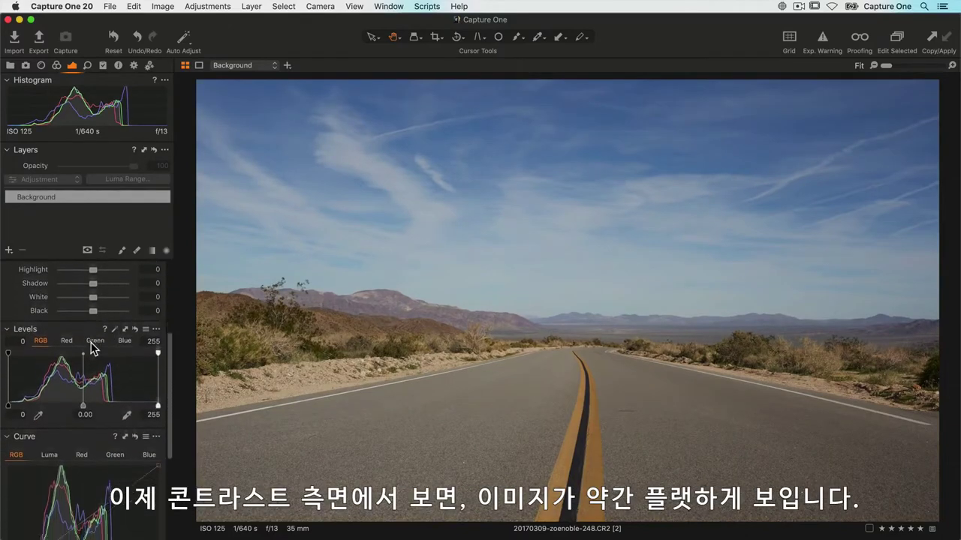
pyautogui.scroll(-1, 91, 347)
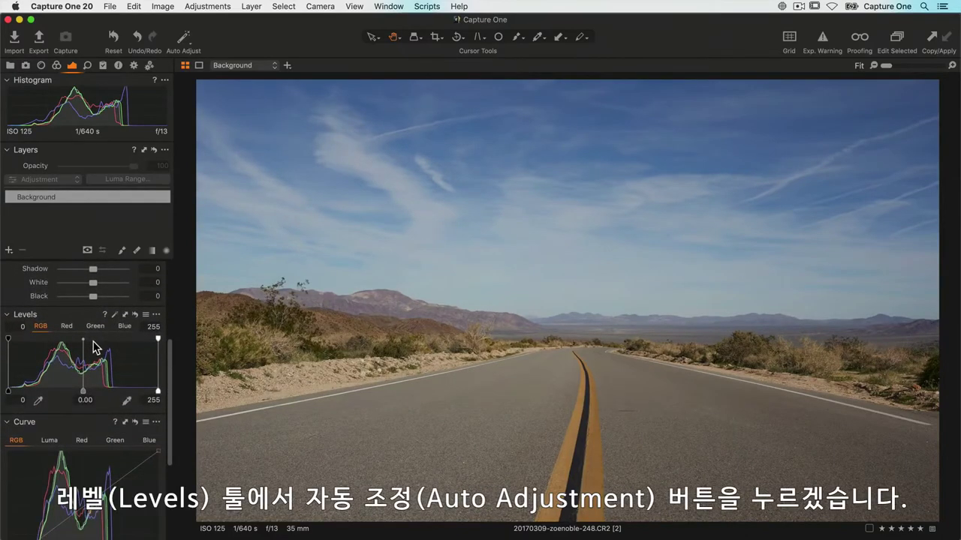
pyautogui.click(114, 314)
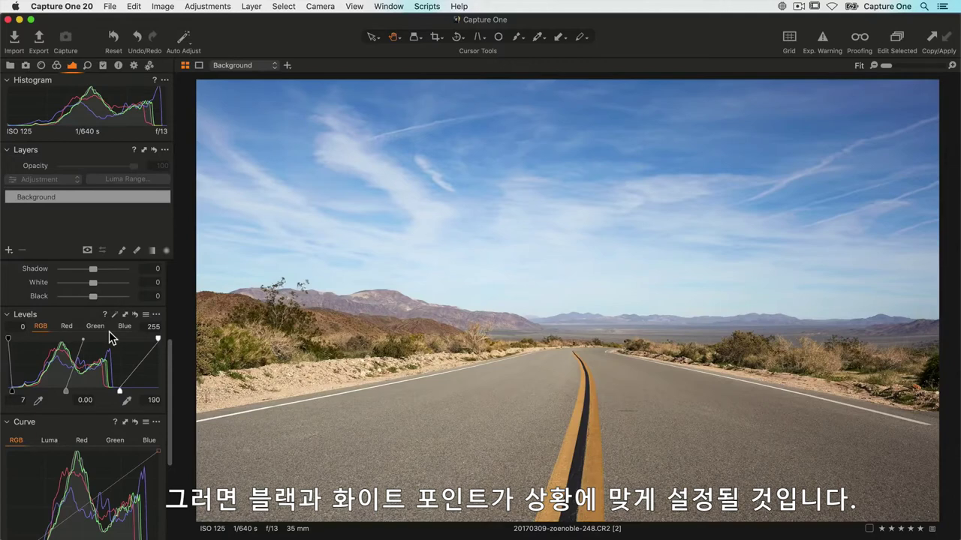
# Lower brightness to −18 and boost contrast to 20.
pyautogui.scroll(5, 109, 334)
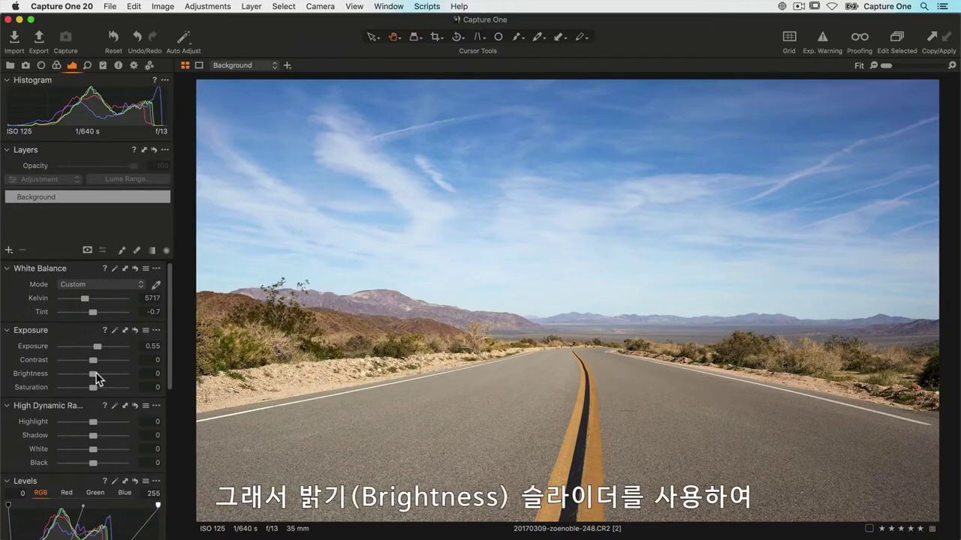
pyautogui.moveTo(94, 372); pyautogui.dragTo(83, 372)
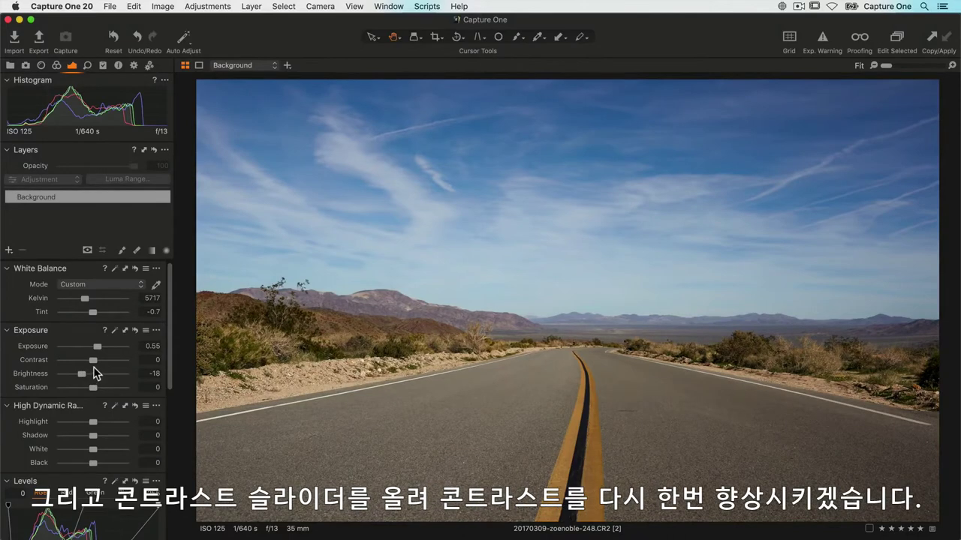
pyautogui.moveTo(93, 361); pyautogui.dragTo(106, 360)
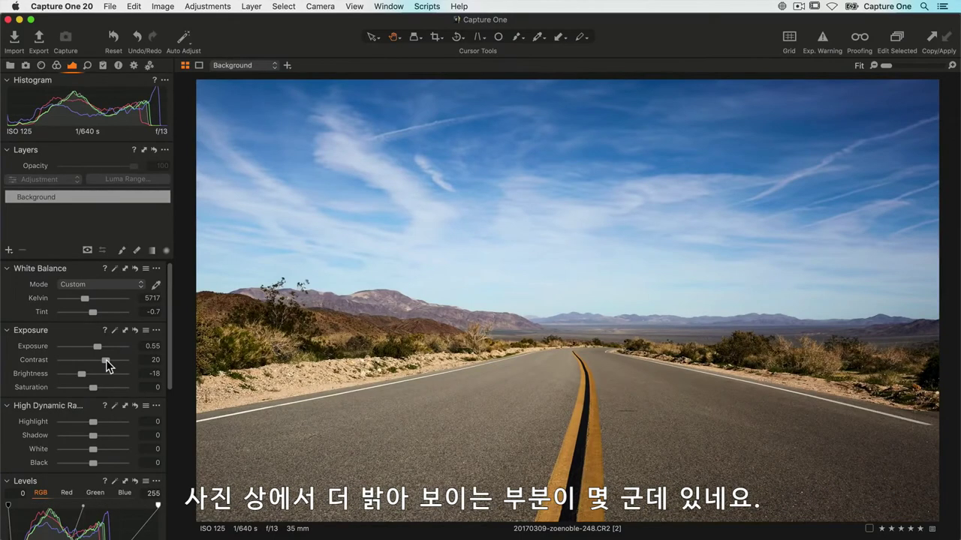
# Pull Highlight down to −100 to recover the sky, comparing with and without it.
pyautogui.scroll(-5, 106, 360)
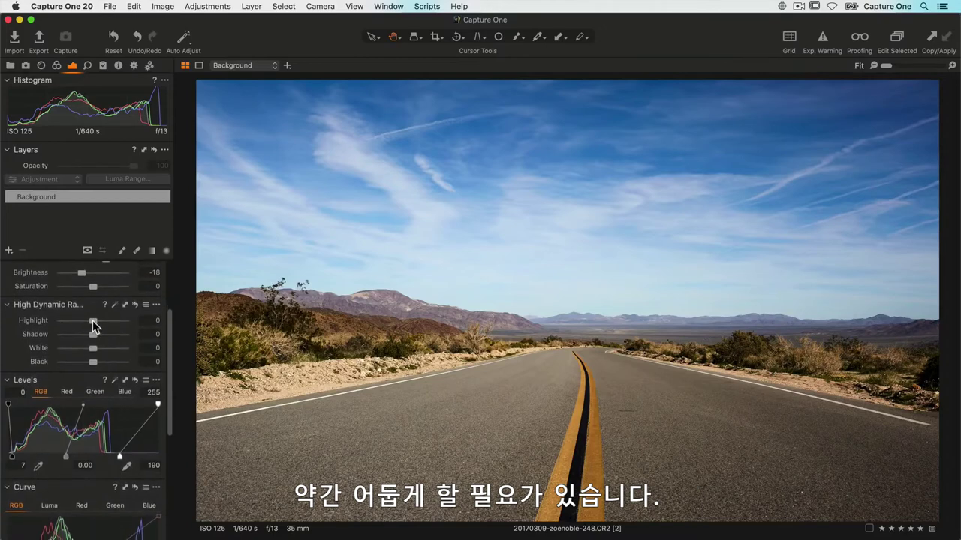
pyautogui.moveTo(92, 321); pyautogui.dragTo(57, 321)
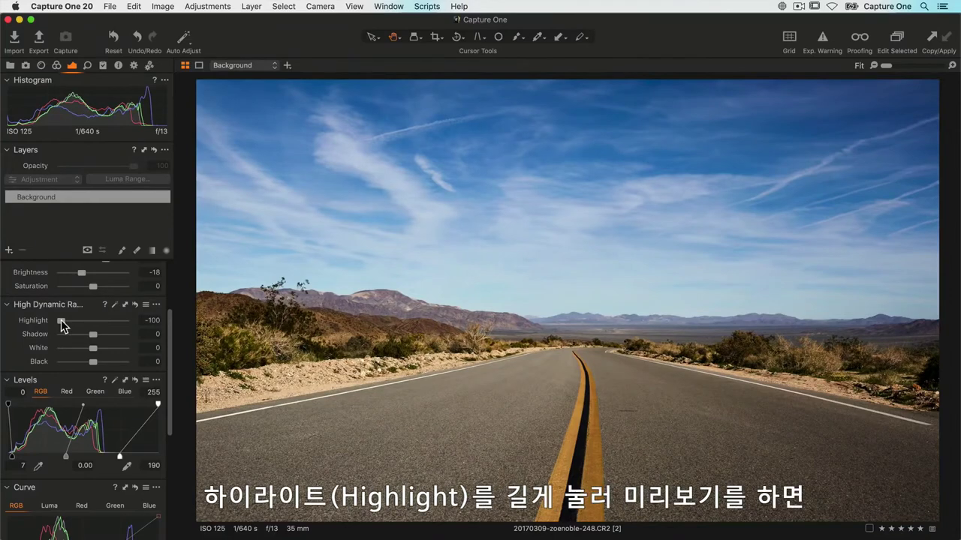
pyautogui.click(39, 323)
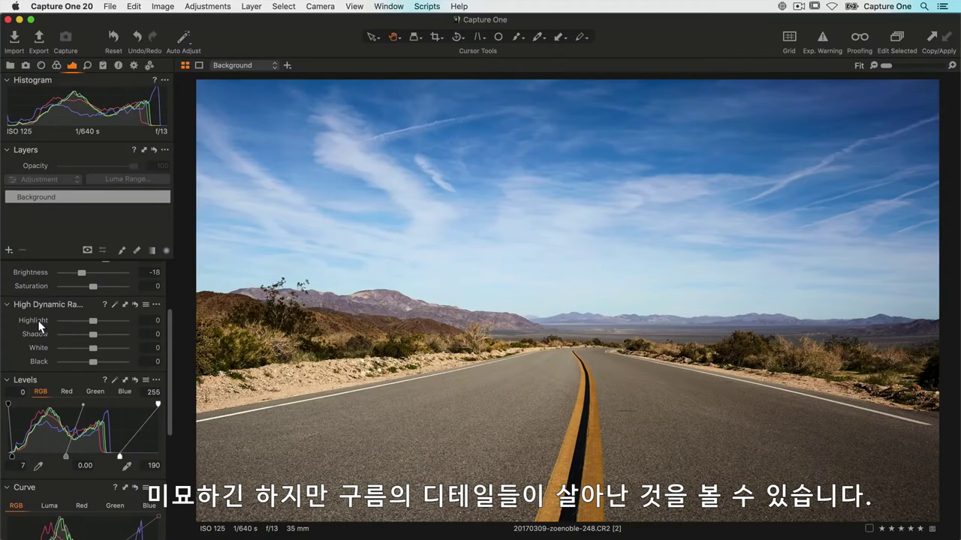
pyautogui.click(39, 323)
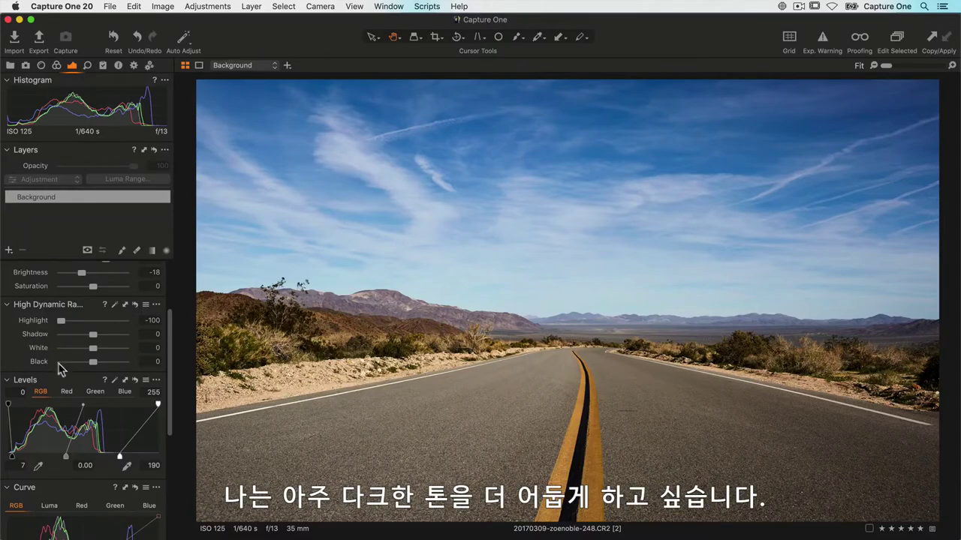
# Darken Black to −38 and set Natural Clarity to 35.
pyautogui.moveTo(93, 361); pyautogui.dragTo(82, 359)
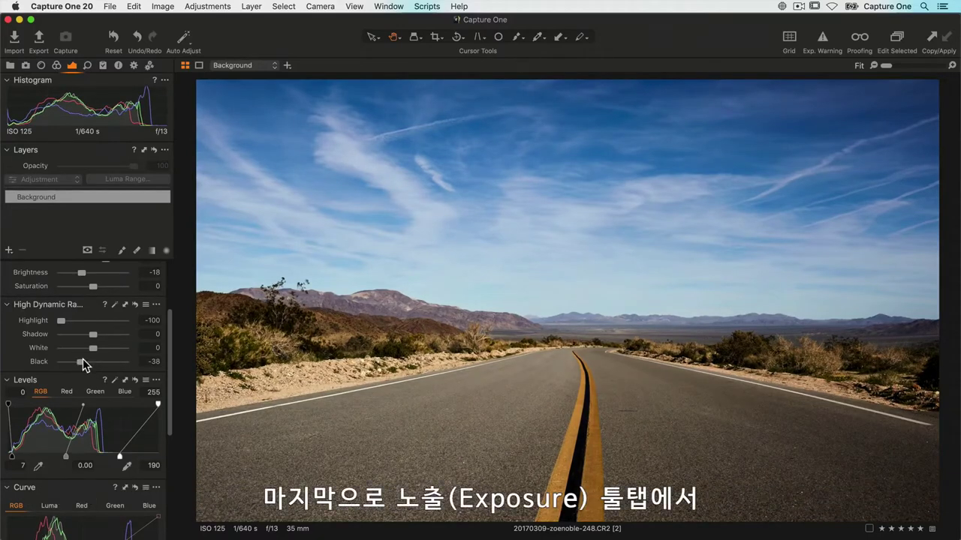
pyautogui.scroll(-10, 83, 363)
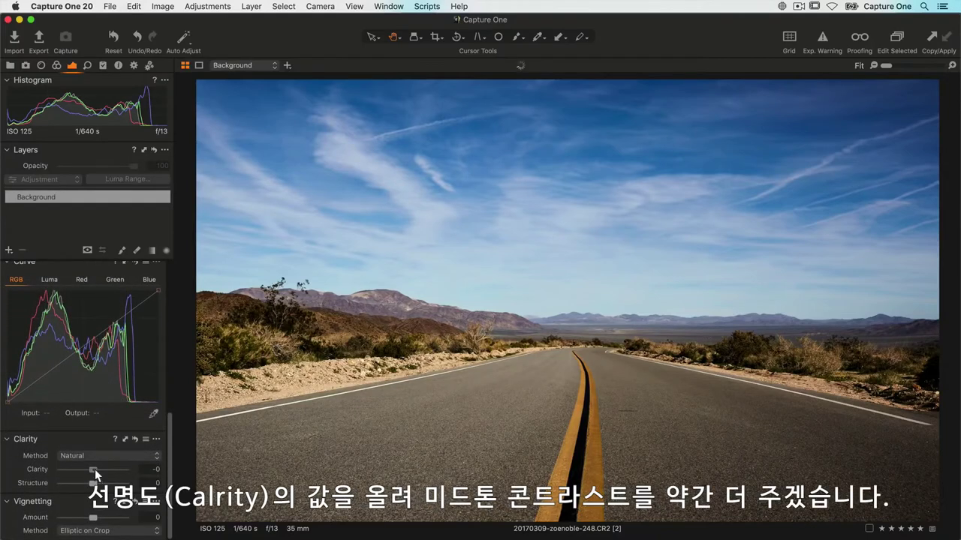
pyautogui.moveTo(95, 469); pyautogui.dragTo(103, 468)
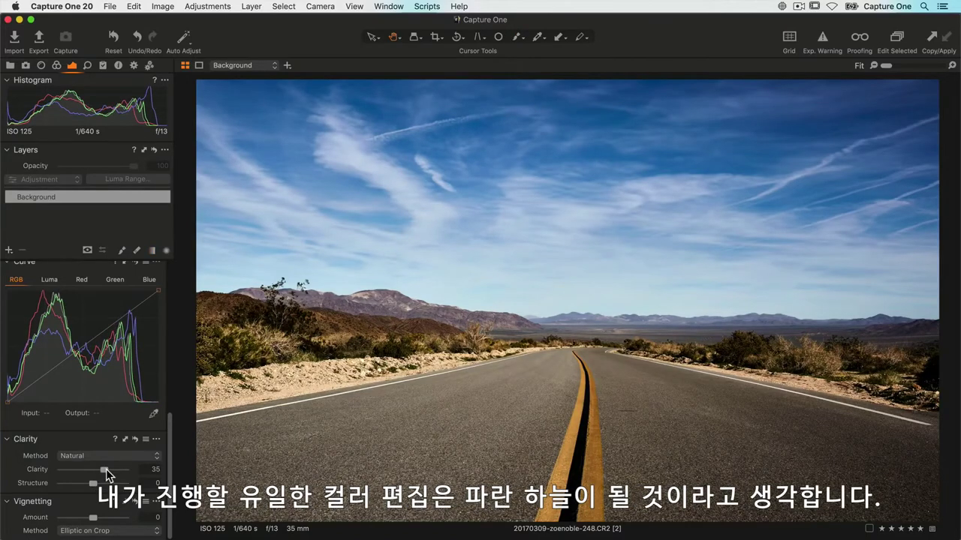
# Sample the blue sky in the Color Editor and lower its lightness to −21.9.
pyautogui.click(57, 66)
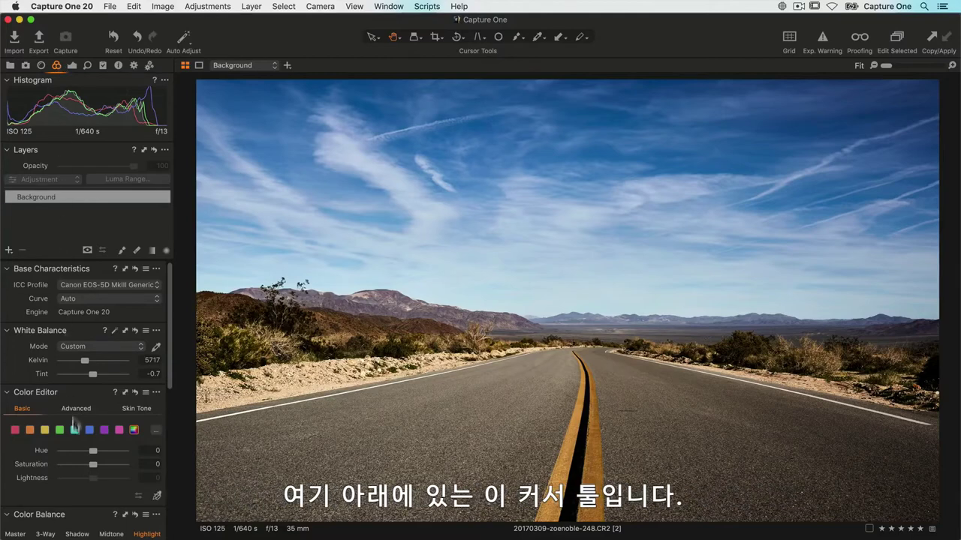
pyautogui.click(157, 497)
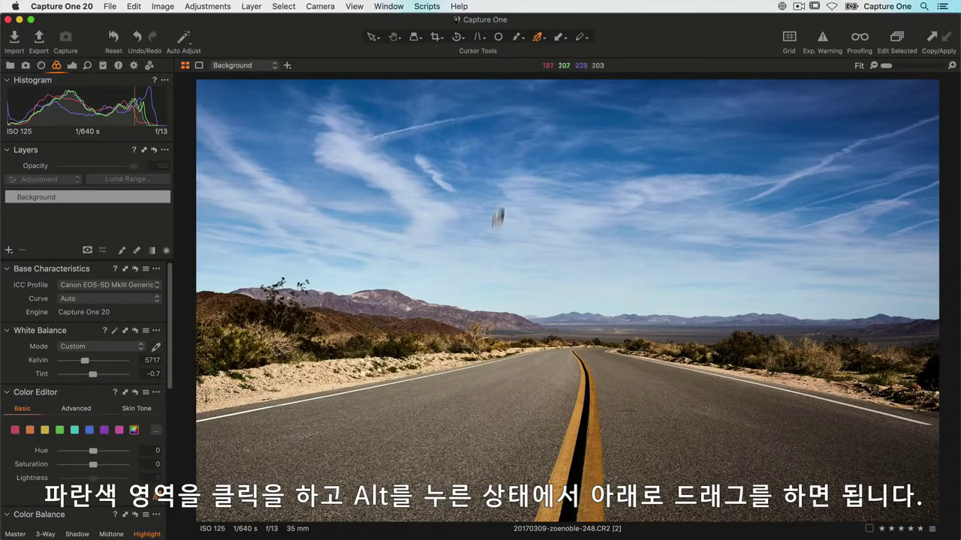
pyautogui.click(483, 124)
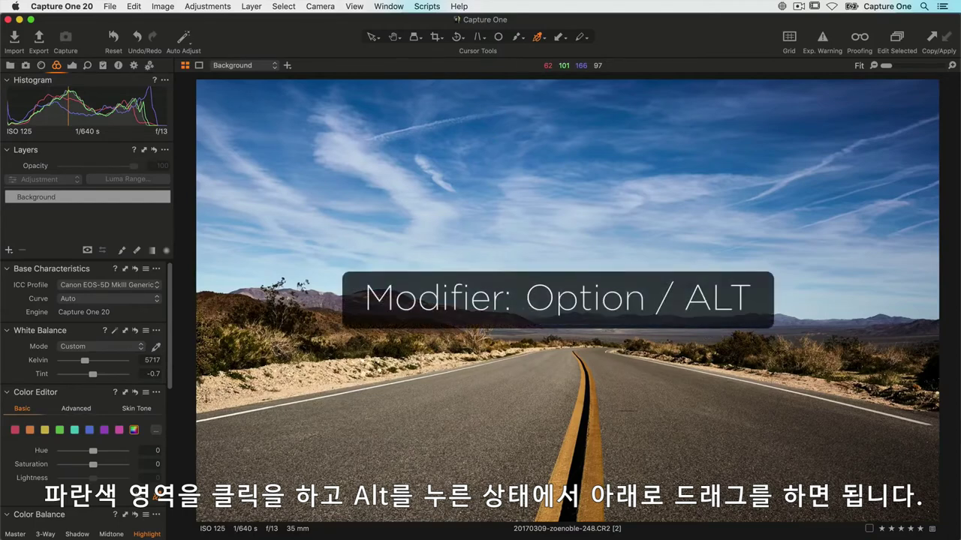
pyautogui.moveTo(483, 124); pyautogui.dragTo(483, 240)
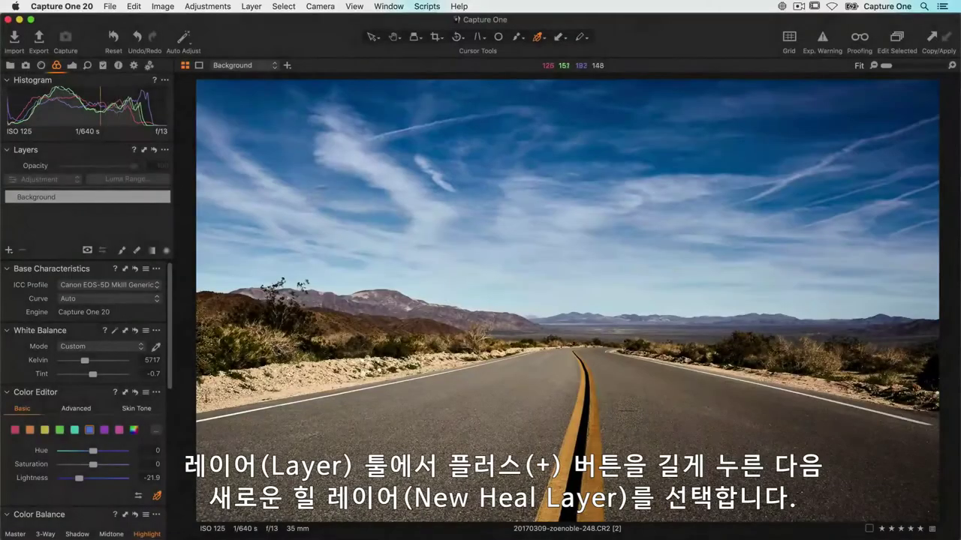
# Add a new heal layer named 'road'.
pyautogui.moveTo(11, 254); pyautogui.dragTo(19, 291)
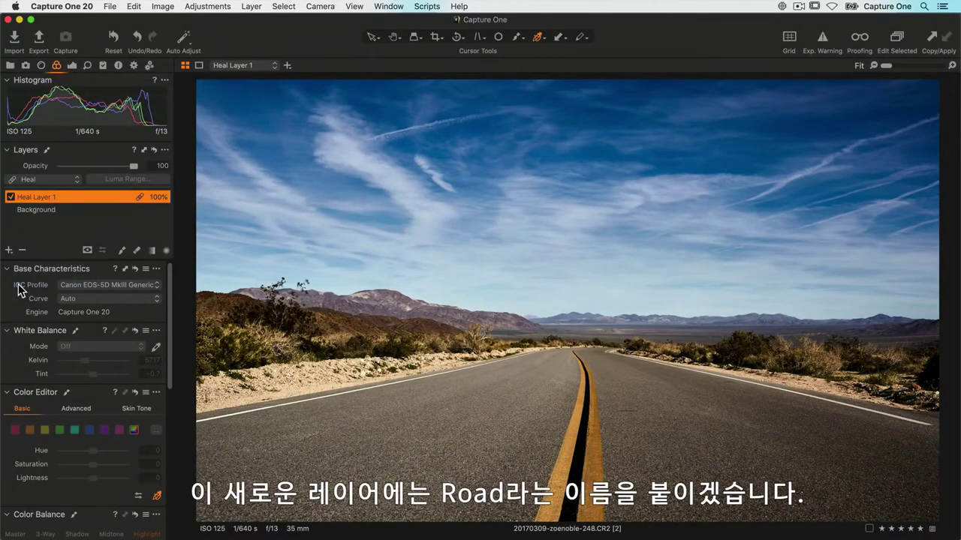
pyautogui.write('road')
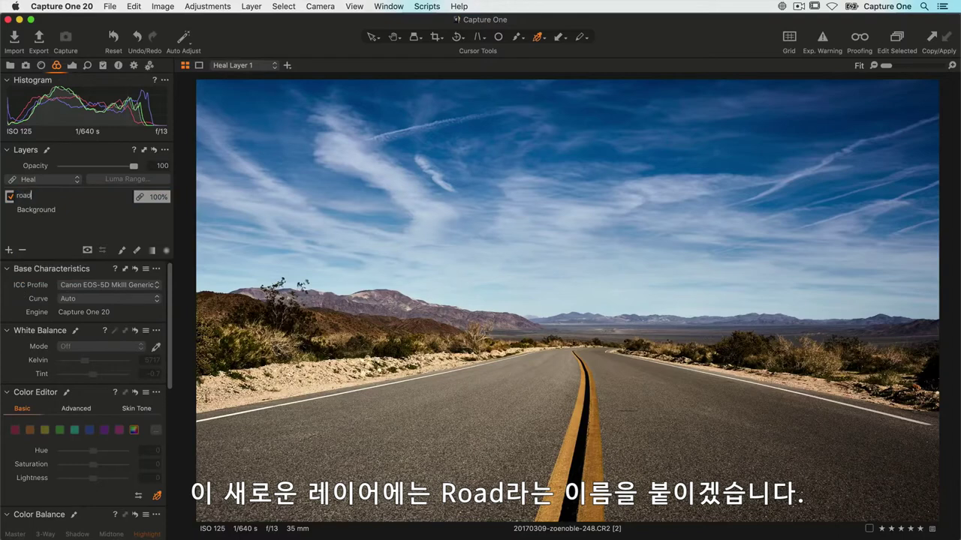
pyautogui.press('Return')
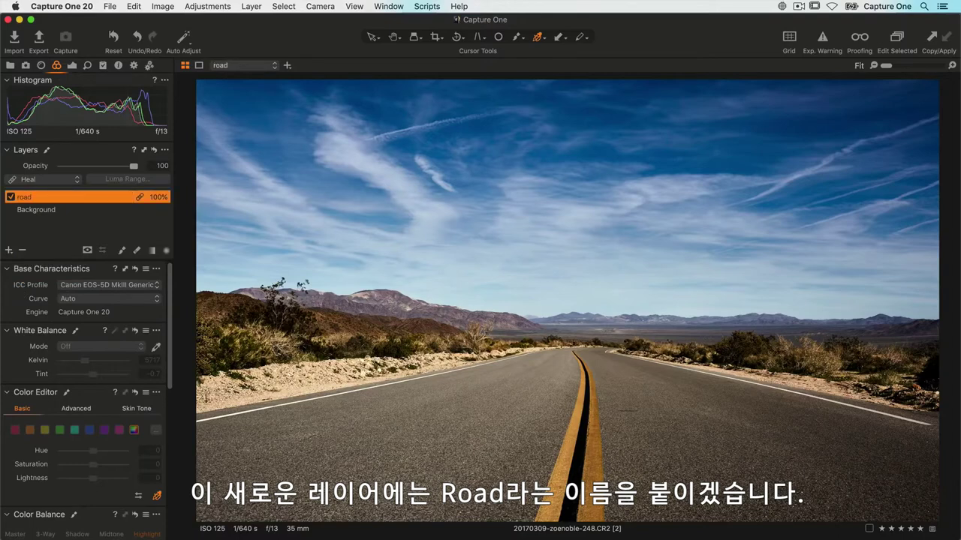
# Heal the road spot using a clean nearby patch as source, then hide the mask overlay.
pyautogui.click(122, 251)
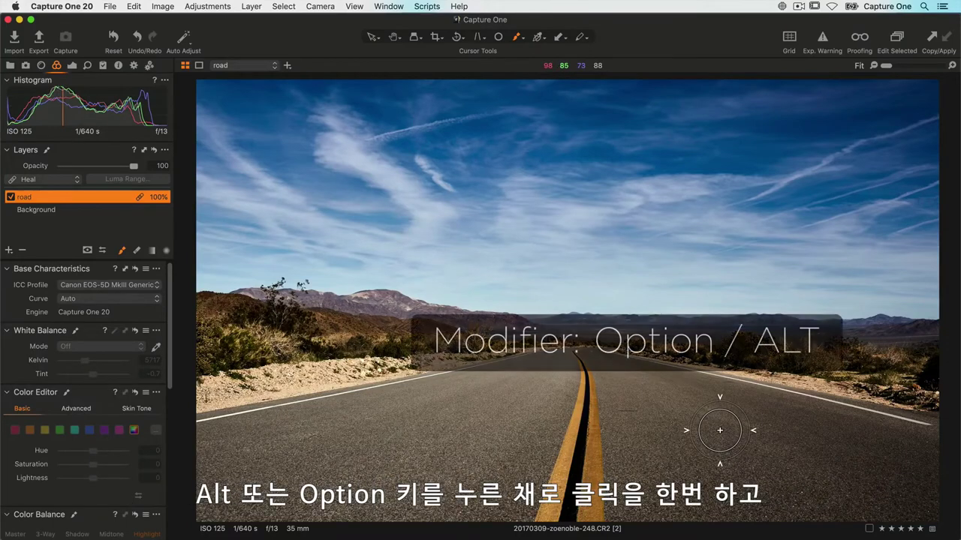
pyautogui.press('alt')
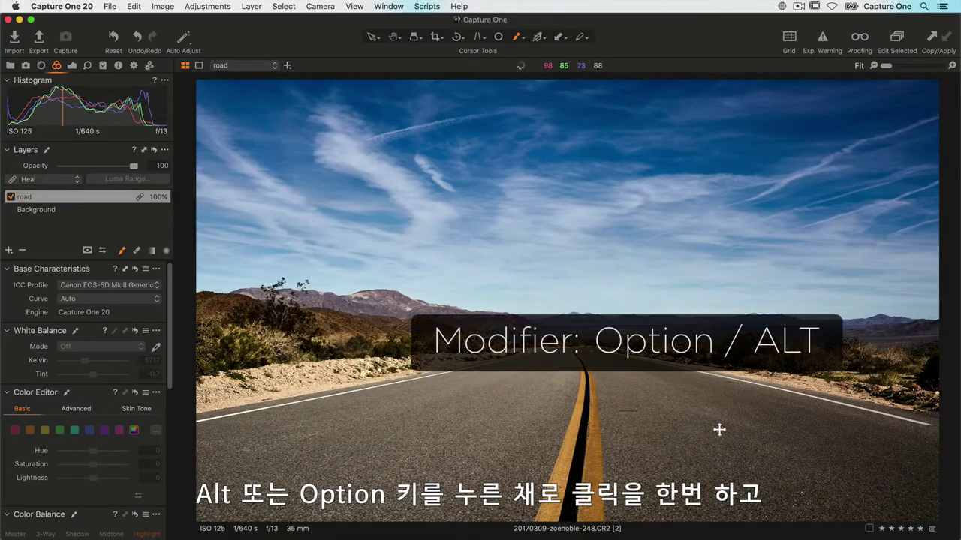
pyautogui.keyDown('alt'); pyautogui.click(719, 430); pyautogui.keyUp('alt')
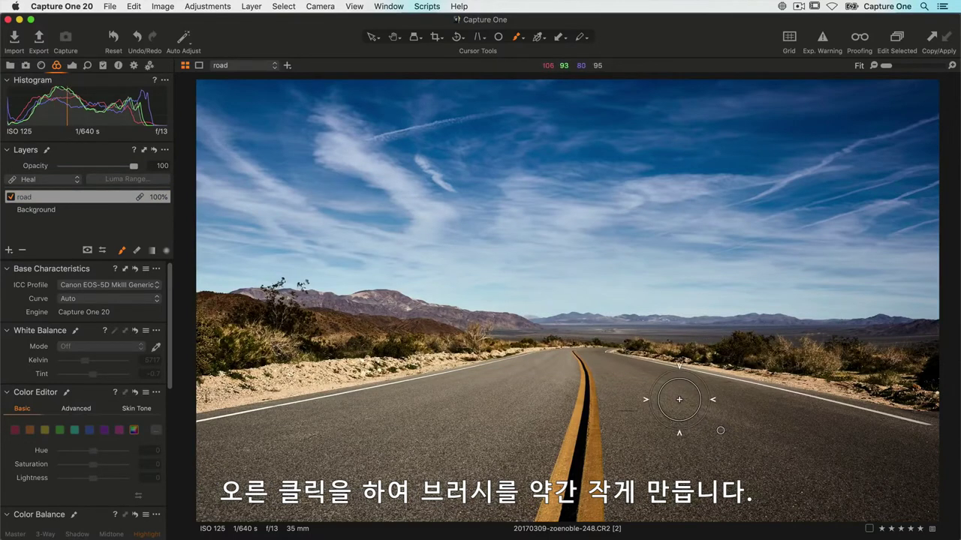
pyautogui.rightClick(678, 399)
pyautogui.click(640, 409)
pyautogui.click(623, 410)
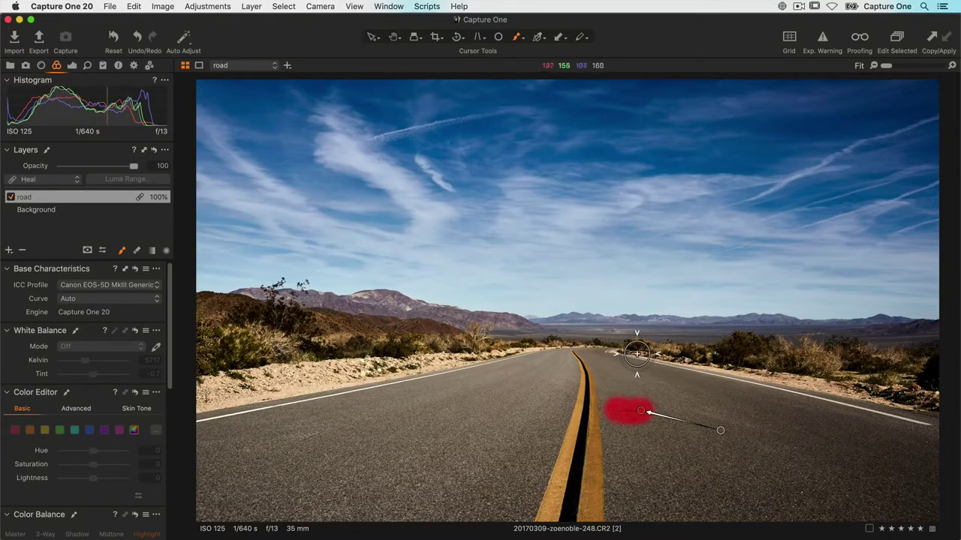
pyautogui.press('m')
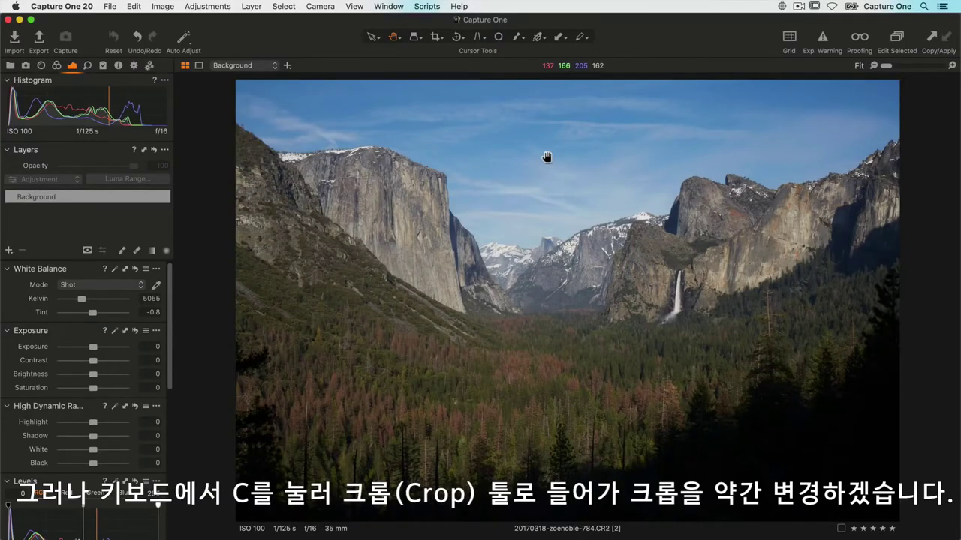
# Crop the valley photo's top down and bottom up, to about 19.20 × 11.75 in.
pyautogui.press('c')
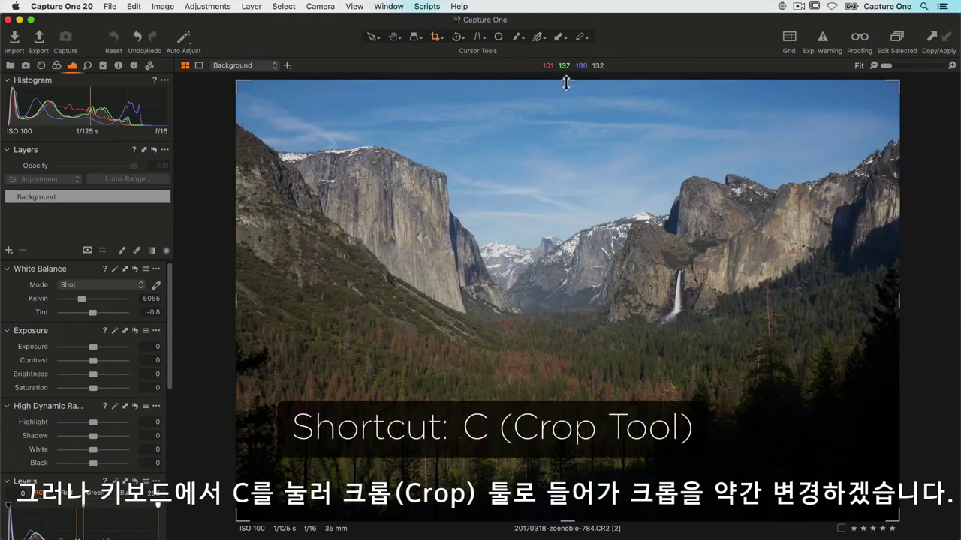
pyautogui.moveTo(566, 80); pyautogui.dragTo(566, 106)
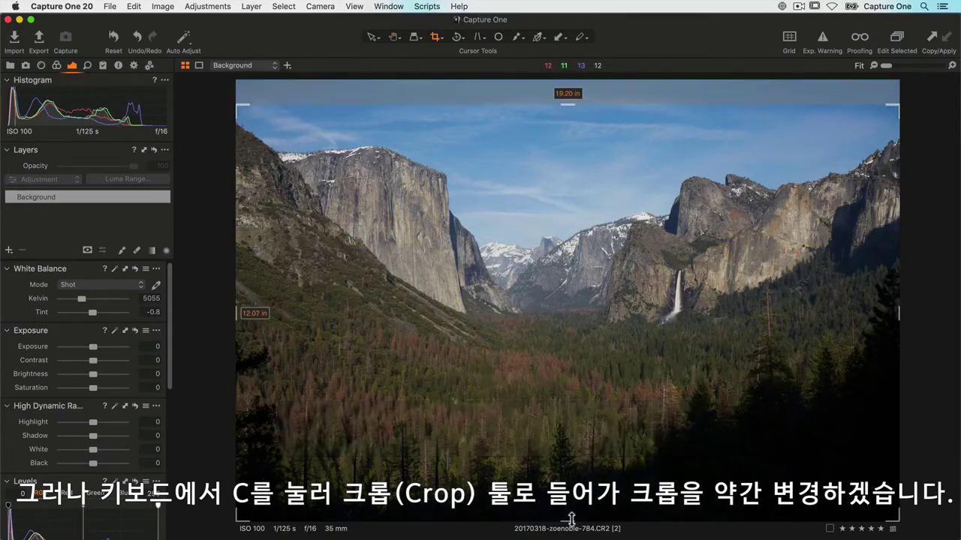
pyautogui.moveTo(569, 521); pyautogui.dragTo(570, 511)
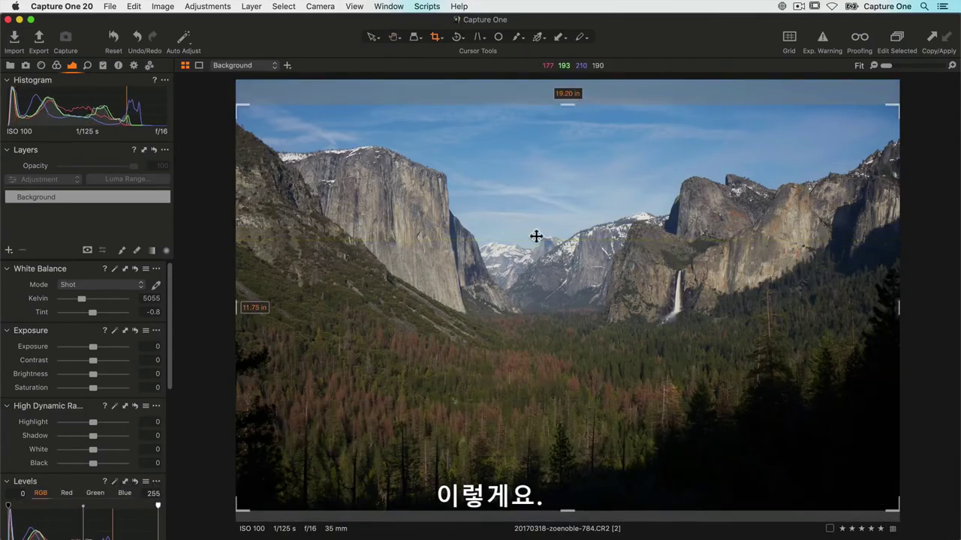
pyautogui.press('h')
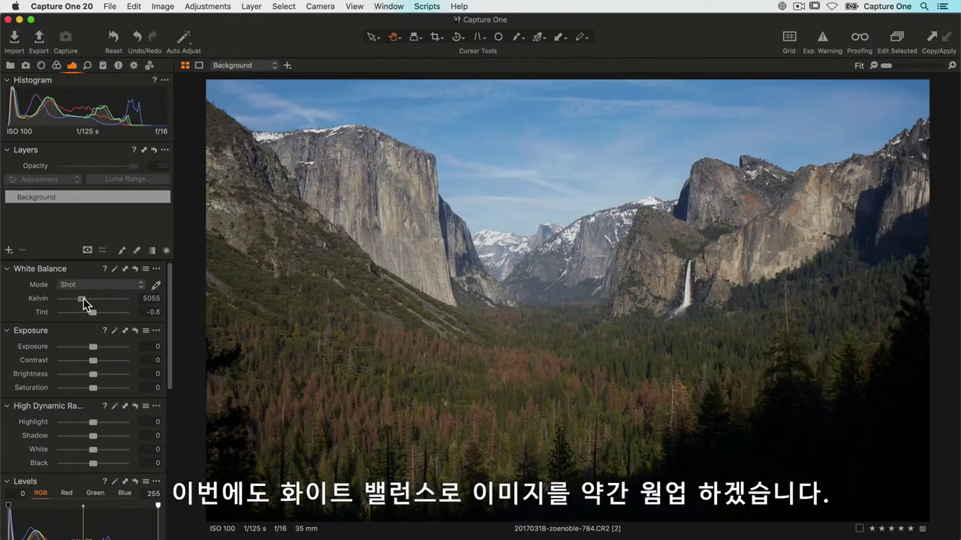
# Warm the valley photo to 5541 K and auto-set its levels.
pyautogui.moveTo(83, 298); pyautogui.dragTo(85, 297)
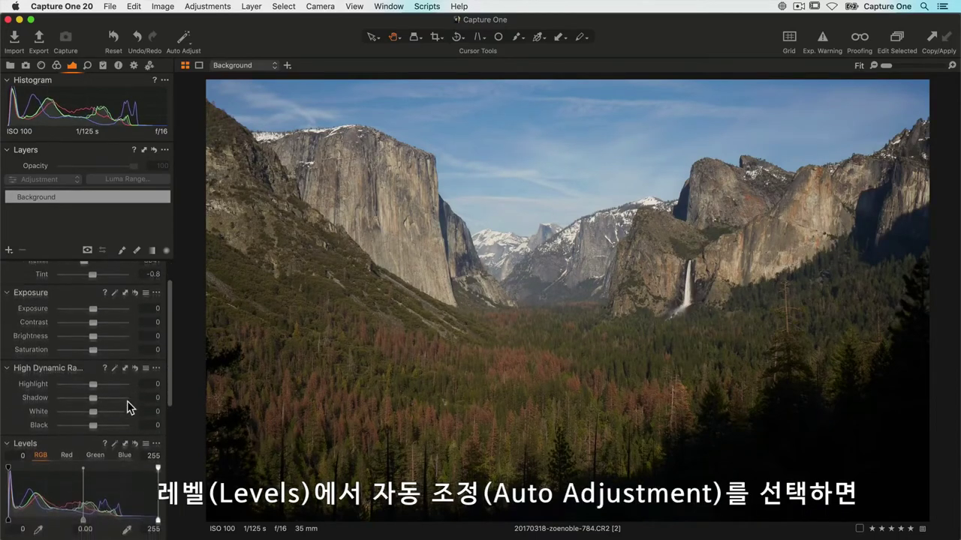
pyautogui.scroll(-4, 123, 406)
pyautogui.click(114, 396)
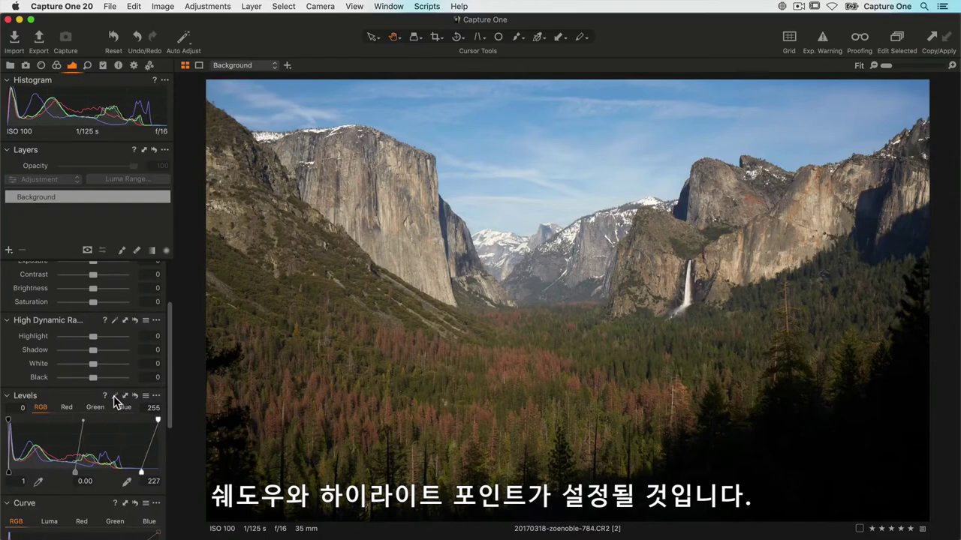
pyautogui.scroll(4, 120, 367)
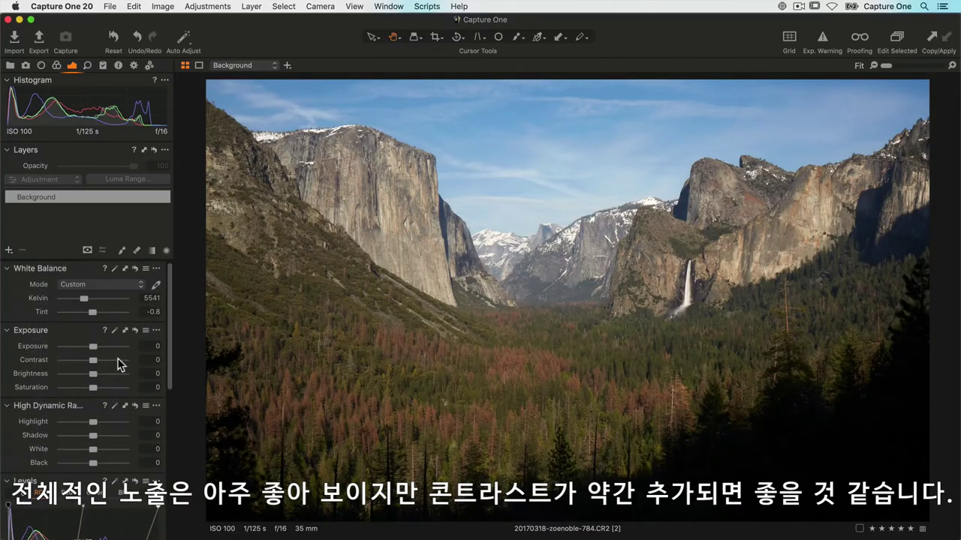
# Set contrast to 8, brightness to −7 and clarity to 27.
pyautogui.moveTo(95, 366); pyautogui.dragTo(100, 366)
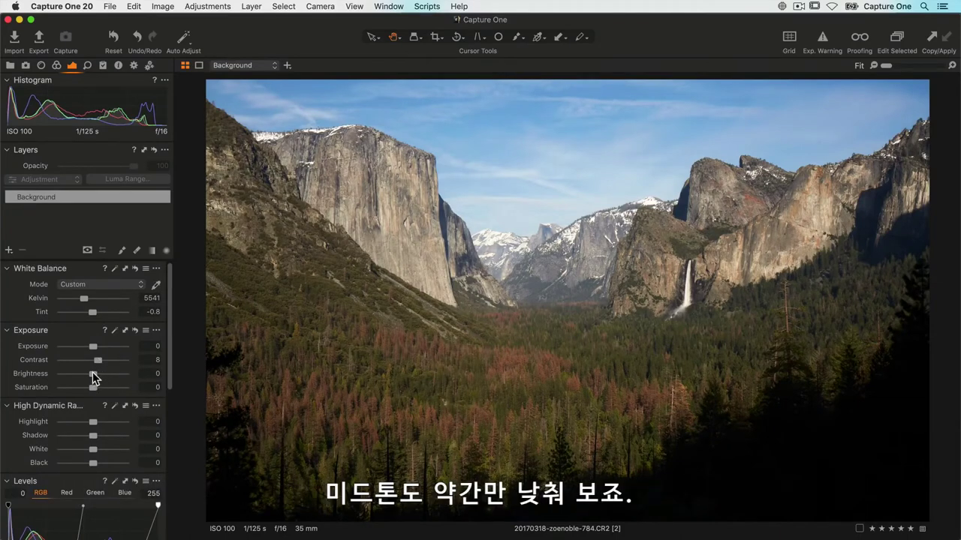
pyautogui.moveTo(92, 373); pyautogui.dragTo(88, 373)
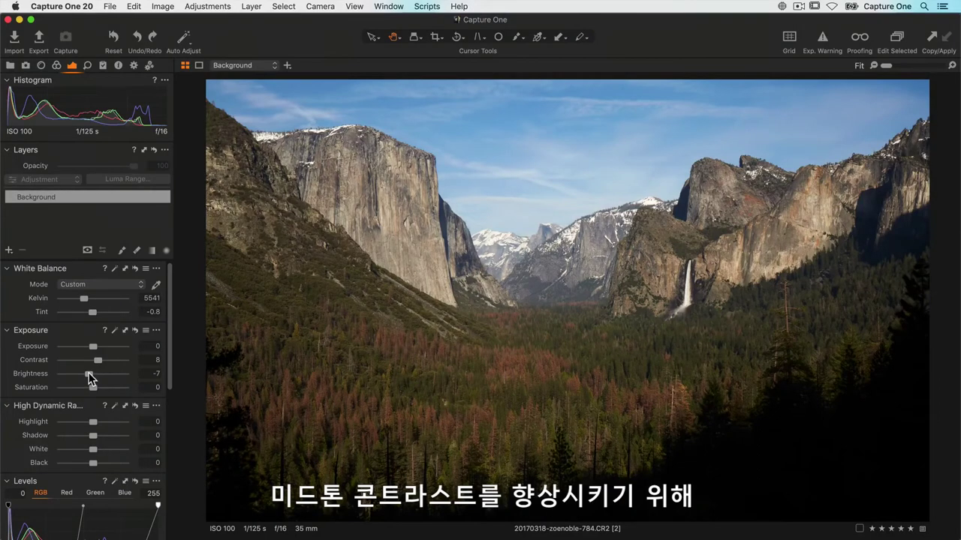
pyautogui.scroll(-10, 88, 373)
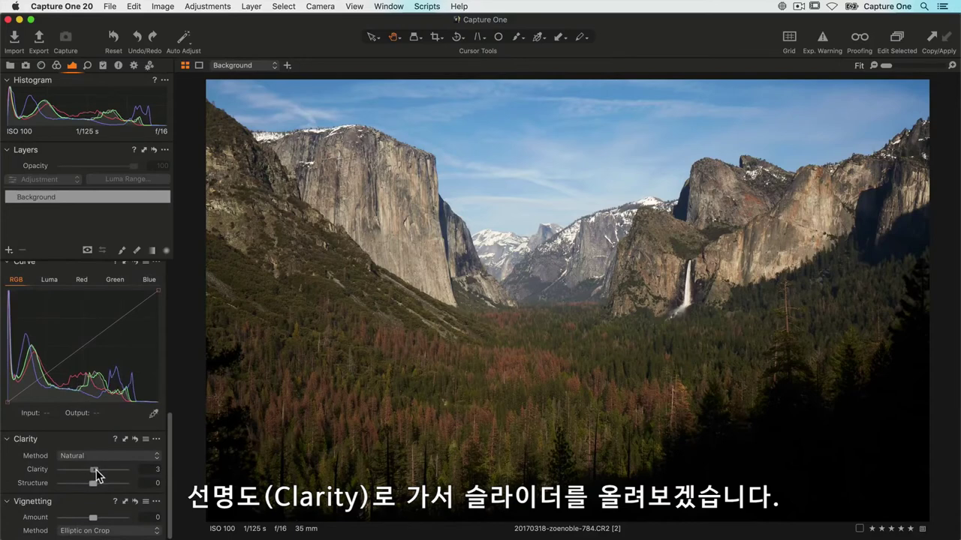
pyautogui.moveTo(94, 471); pyautogui.dragTo(105, 473)
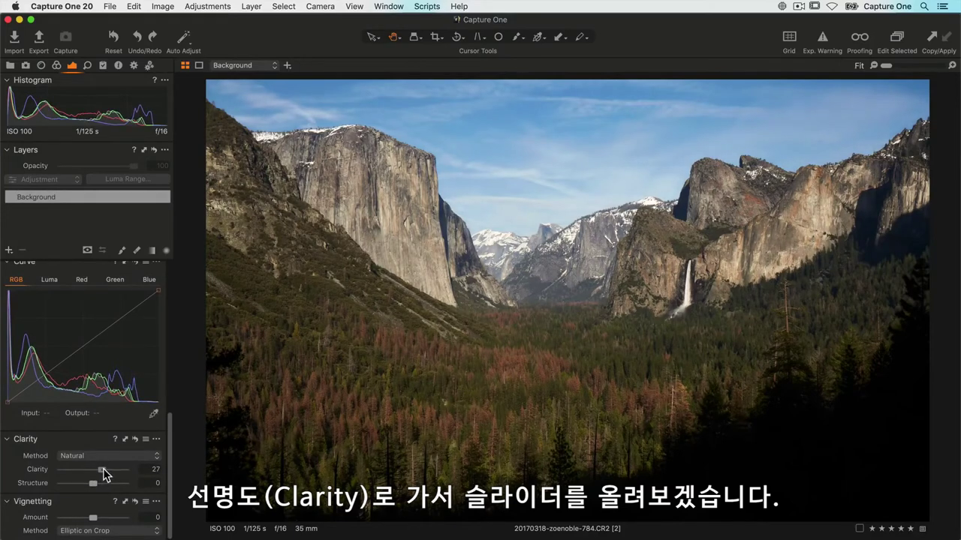
pyautogui.scroll(2, 116, 317)
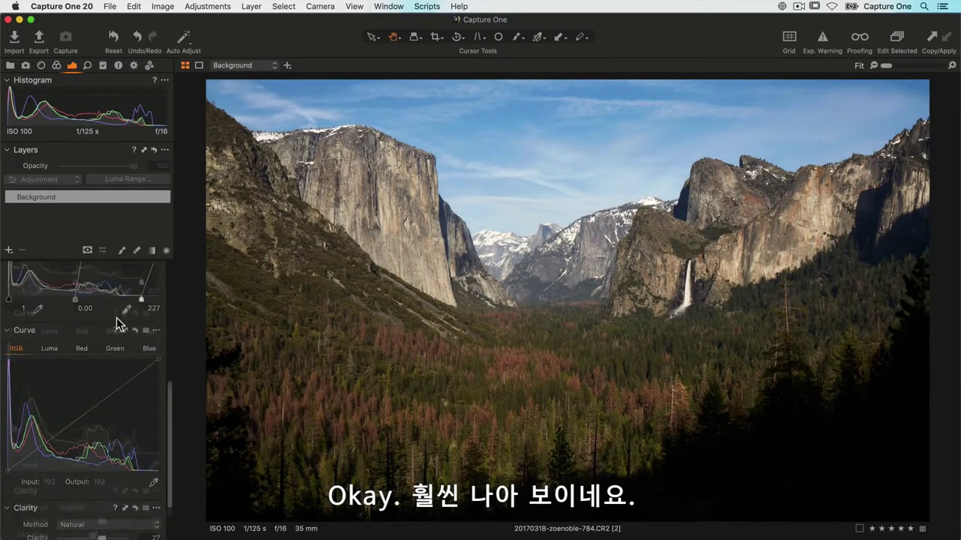
pyautogui.scroll(6, 116, 317)
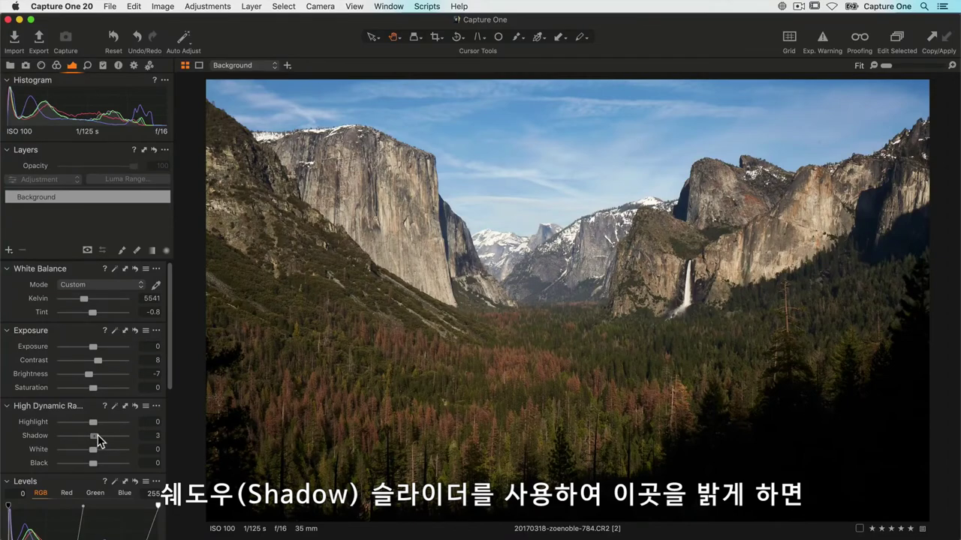
pyautogui.moveTo(98, 435); pyautogui.dragTo(115, 435)
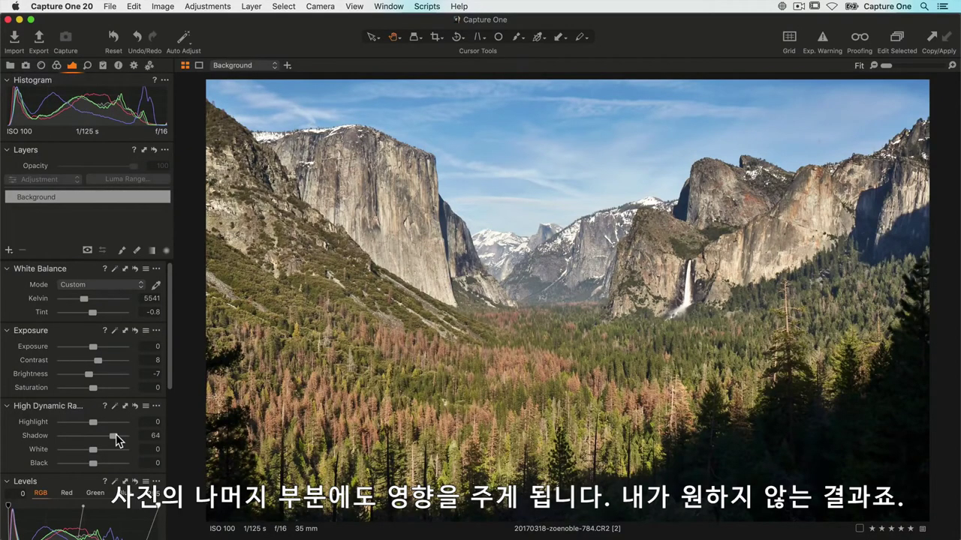
pyautogui.doubleClick(93, 436)
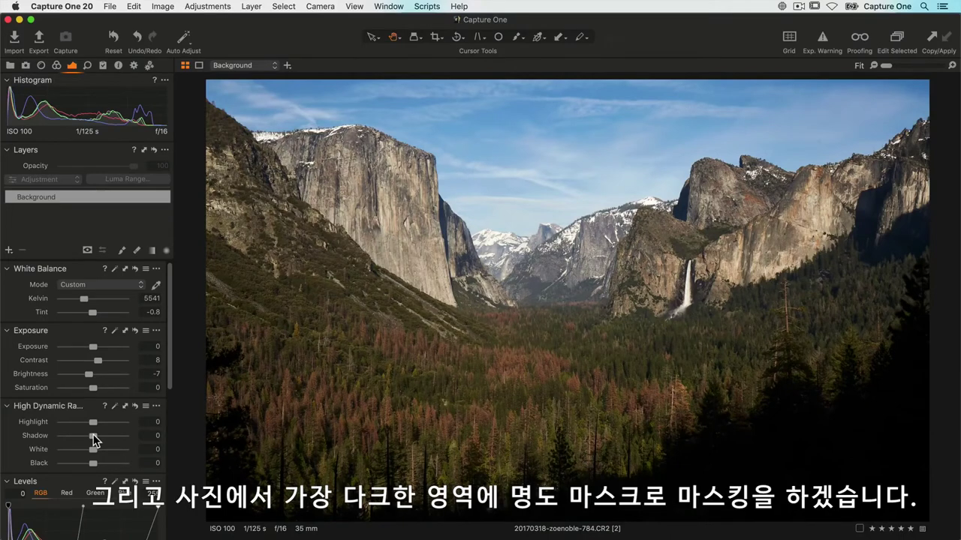
# Add New Filled Layer 'Layer 1' covering the whole photo and display its mask in grayscale.
pyautogui.click(10, 251)
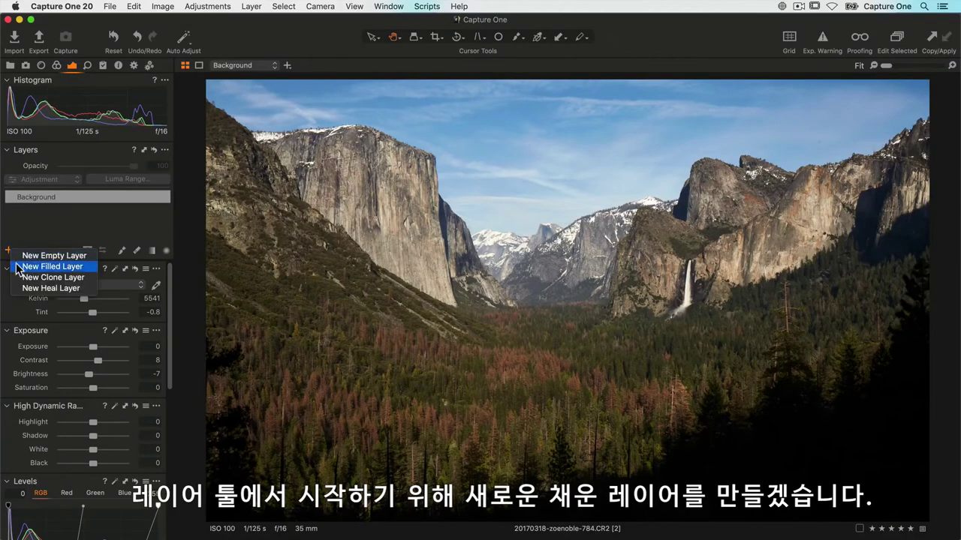
pyautogui.click(18, 267)
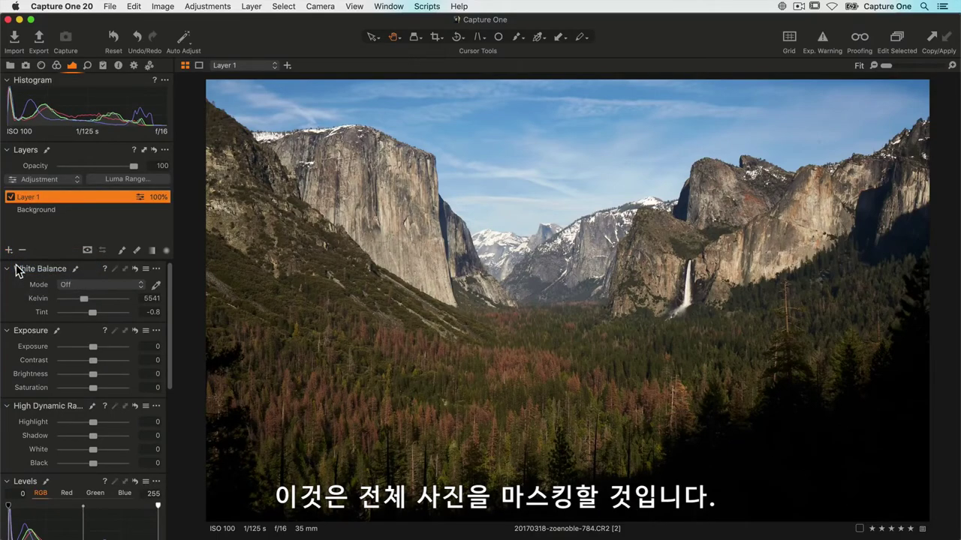
pyautogui.press('m')
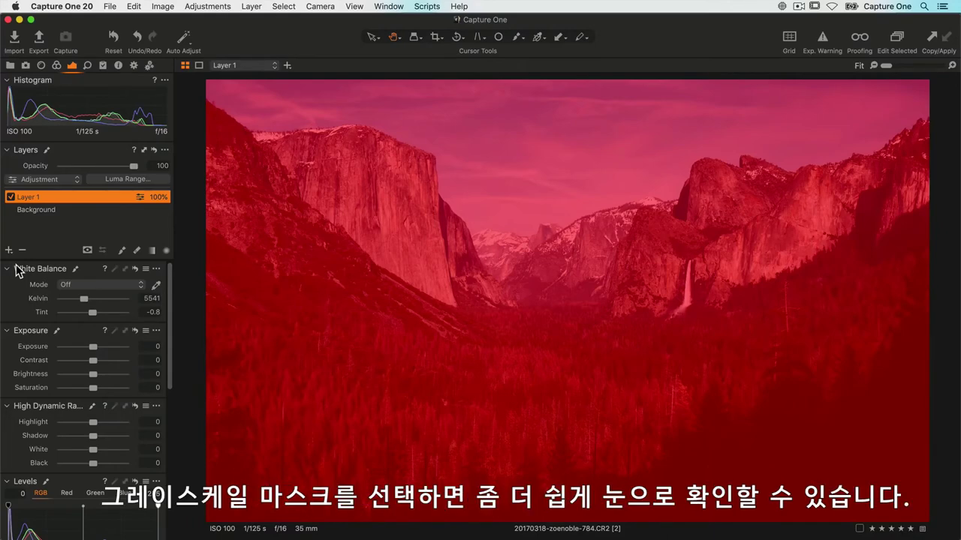
pyautogui.click(88, 251)
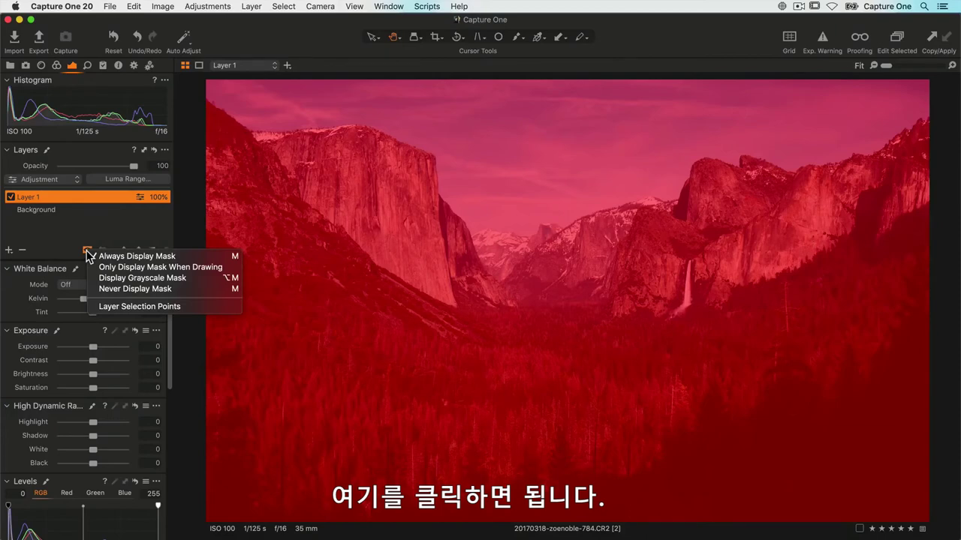
pyautogui.click(98, 279)
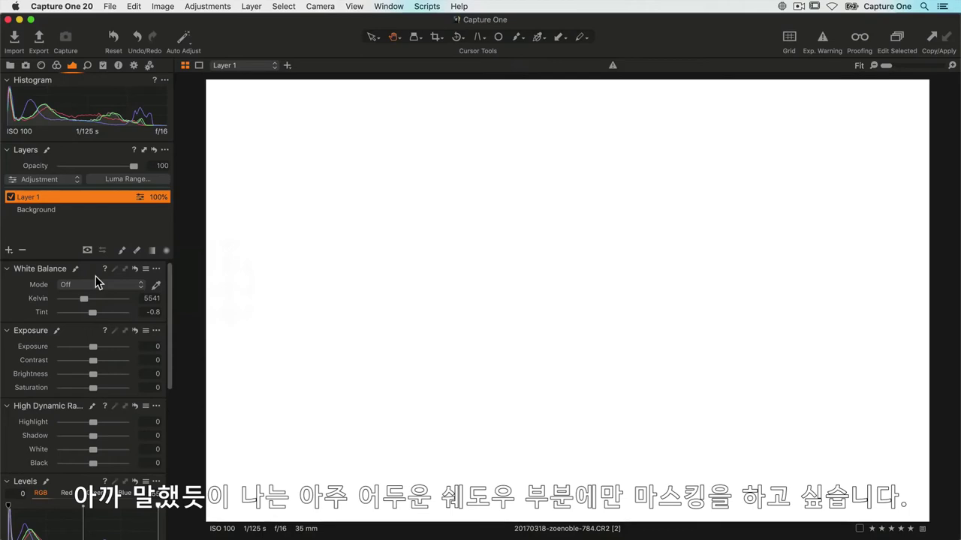
# Apply a Luma Range of 0–16 with radius 37.7 and sensitivity 92 to Layer 1's mask.
pyautogui.click(129, 180)
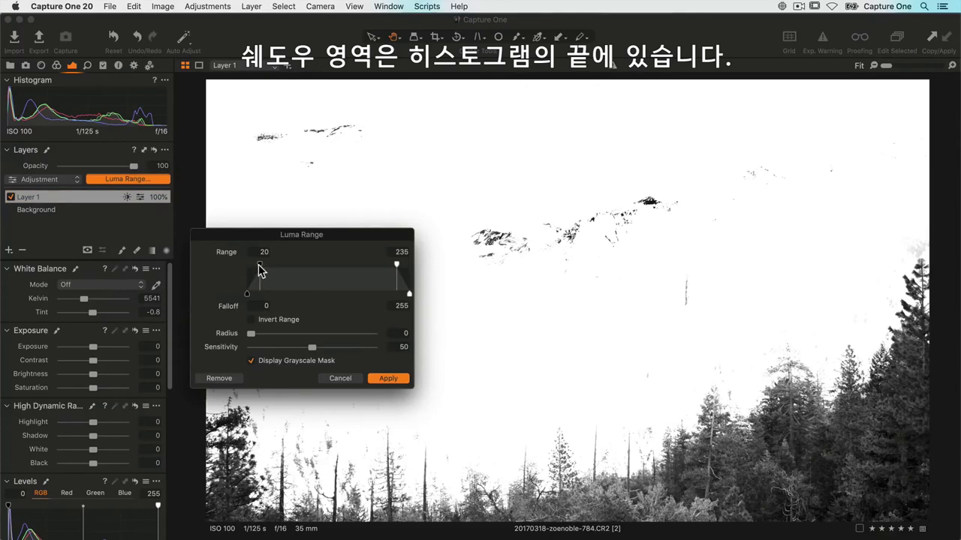
pyautogui.moveTo(259, 271); pyautogui.dragTo(242, 269)
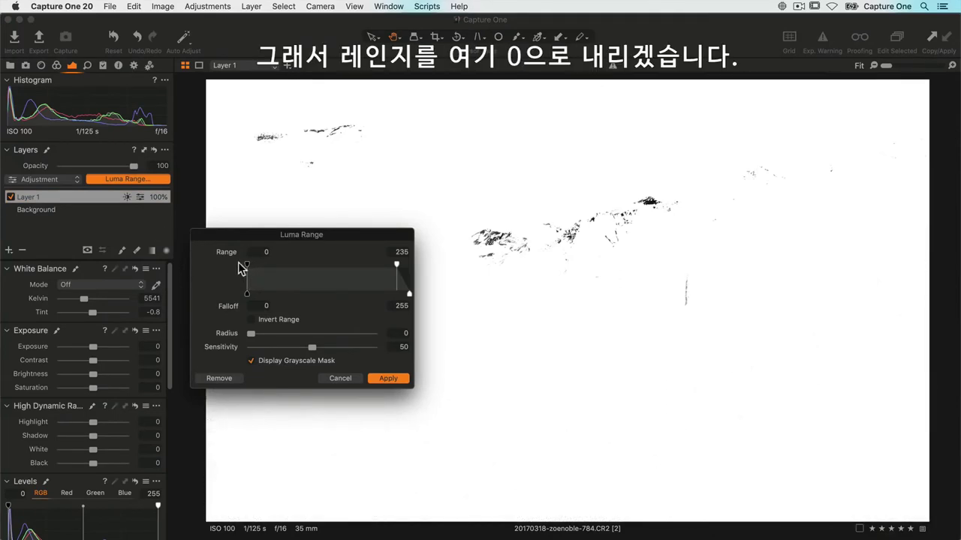
pyautogui.moveTo(398, 266); pyautogui.dragTo(258, 260)
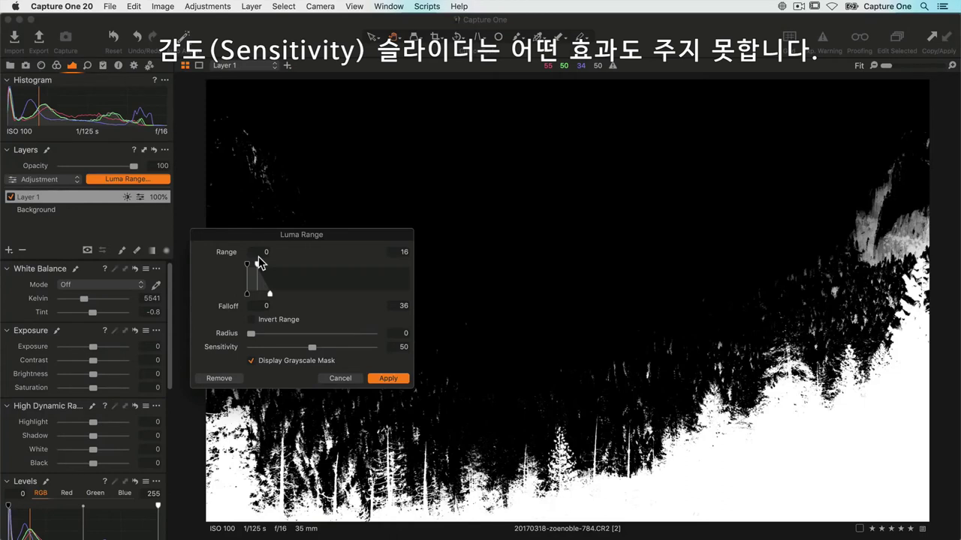
pyautogui.moveTo(251, 334); pyautogui.dragTo(328, 337)
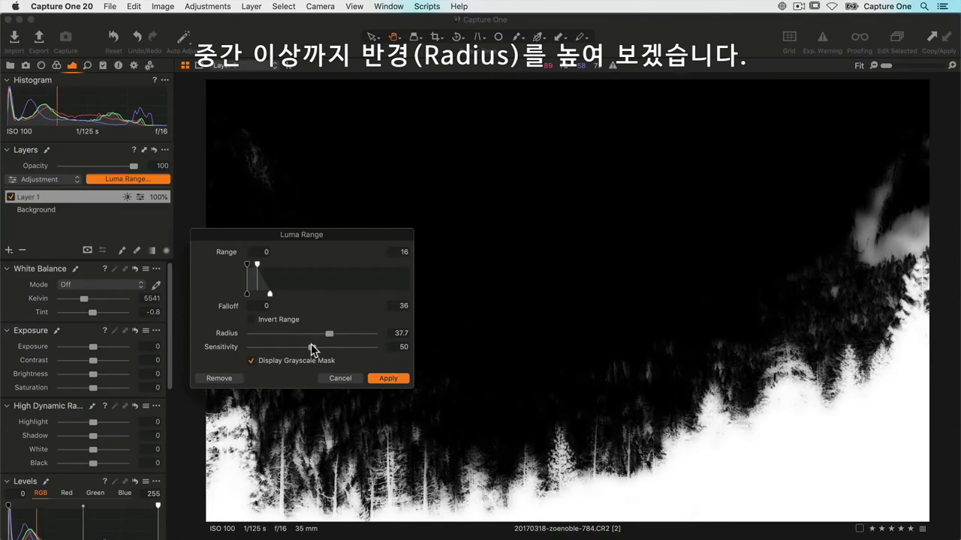
pyautogui.moveTo(312, 348); pyautogui.dragTo(363, 348)
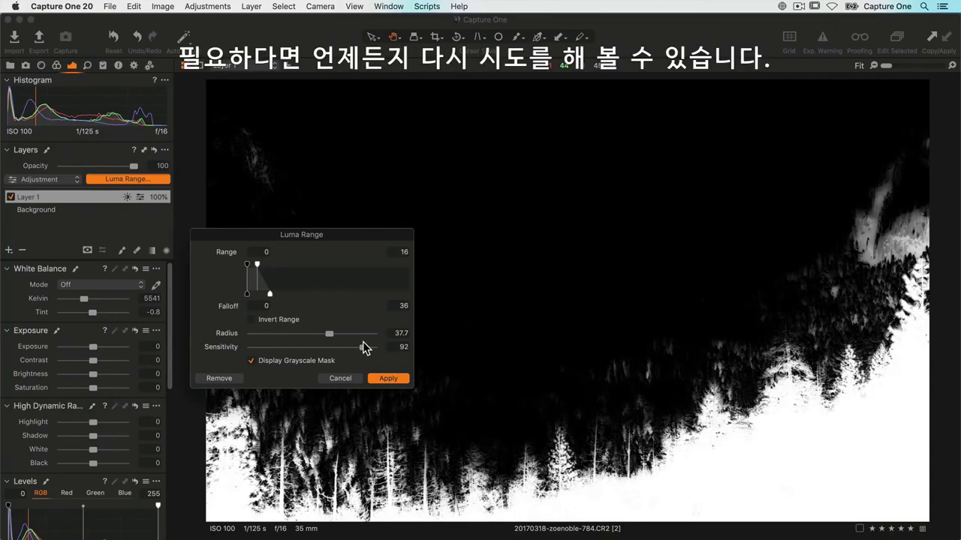
pyautogui.click(388, 378)
# Check the luma mask, then raise Shadow to about 80 to brighten the dark trees.
pyautogui.press('m')
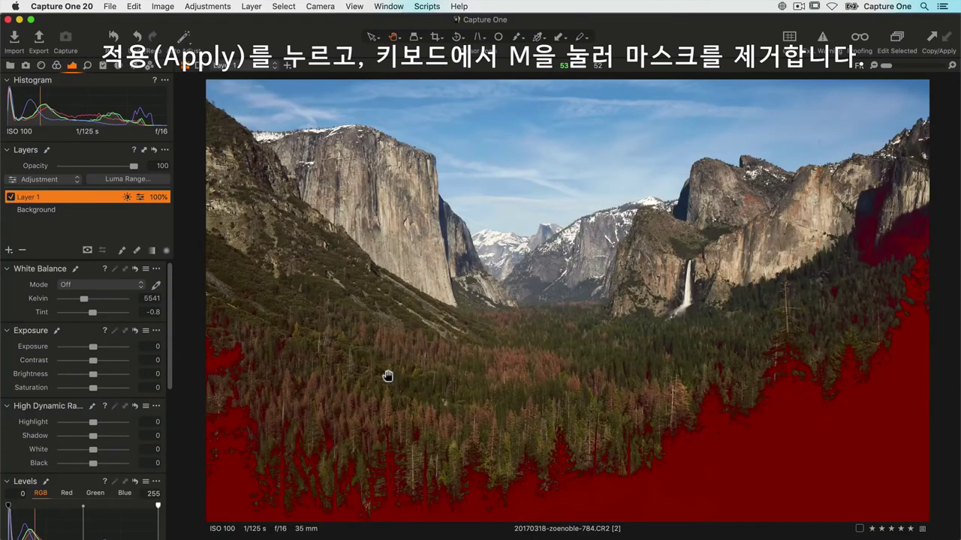
pyautogui.press('m')
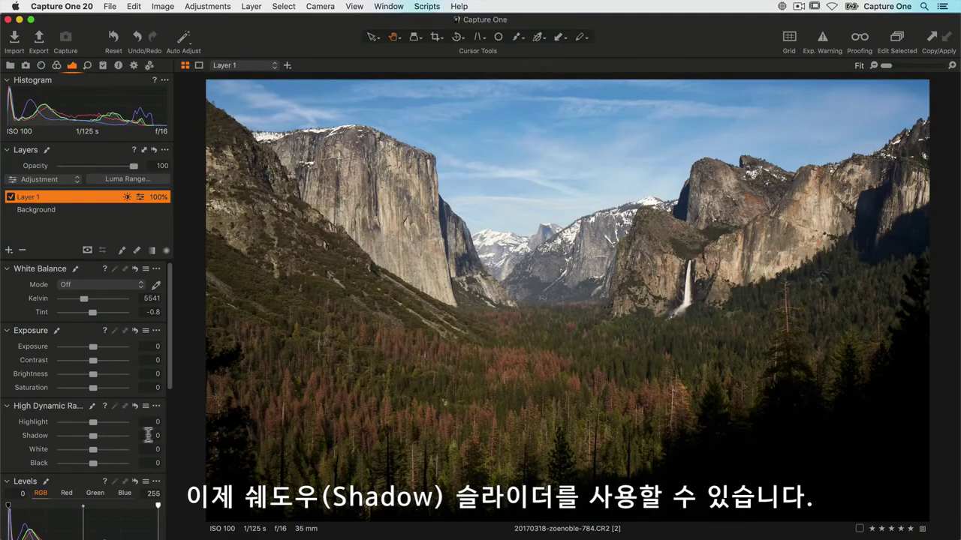
pyautogui.click(93, 435)
pyautogui.moveTo(94, 434); pyautogui.dragTo(120, 435)
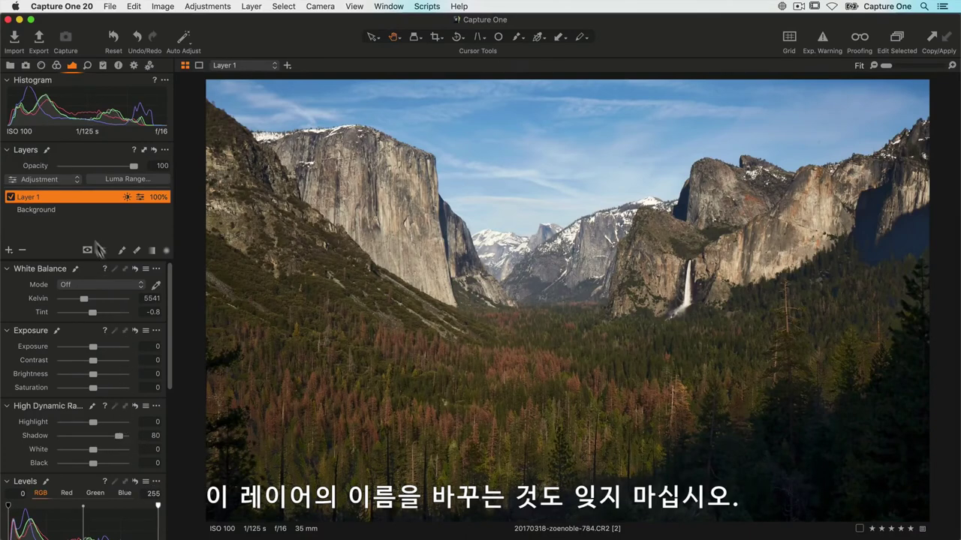
# Rename Layer 1 to 'Tree Line'.
pyautogui.doubleClick(52, 195)
pyautogui.write('Tr')
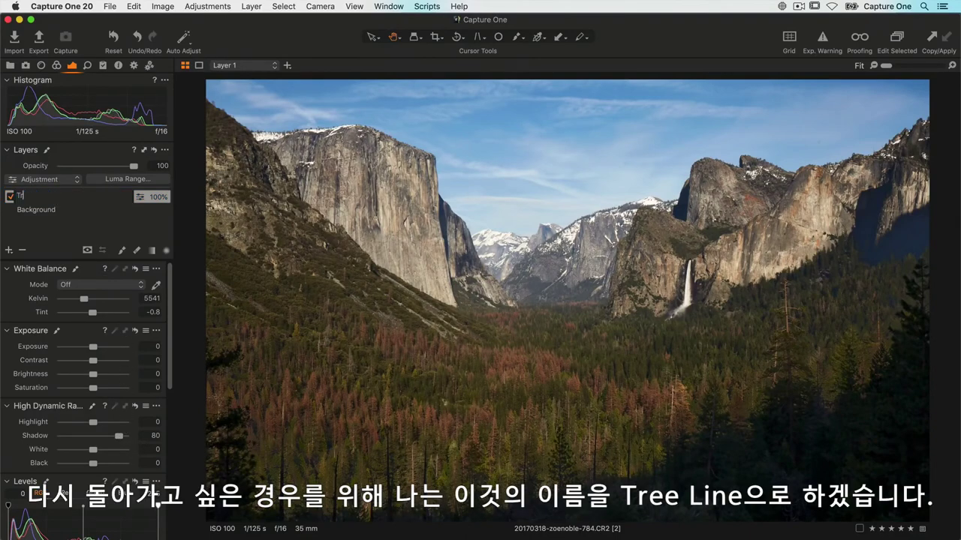
pyautogui.write('ee Line')
pyautogui.press('Return')
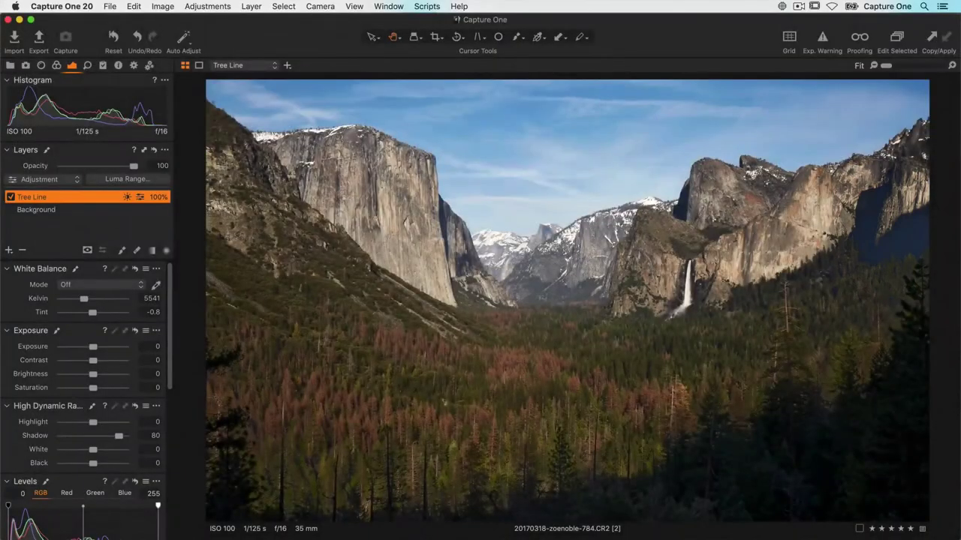
# Erase the Tree Line mask over the right-hand sunlit cliffs with the Erase Mask brush.
pyautogui.click(137, 251)
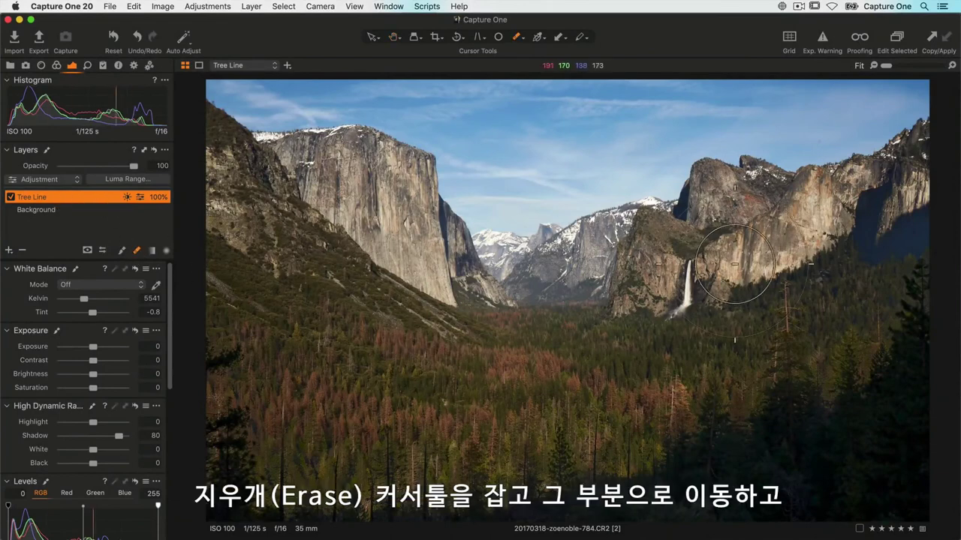
pyautogui.moveTo(773, 227)
pyautogui.mouseDown()
pyautogui.moveTo(900, 214)
pyautogui.moveTo(890, 222)
pyautogui.moveTo(833, 243)
pyautogui.moveTo(908, 195)
pyautogui.moveTo(891, 207)
pyautogui.moveTo(868, 193)
pyautogui.moveTo(899, 159)
pyautogui.moveTo(843, 237)
pyautogui.moveTo(769, 271)
pyautogui.moveTo(898, 221)
pyautogui.moveTo(918, 178)
pyautogui.moveTo(862, 205)
pyautogui.moveTo(899, 190)
pyautogui.moveTo(904, 210)
pyautogui.moveTo(874, 249)
pyautogui.moveTo(897, 209)
pyautogui.moveTo(803, 245)
pyautogui.mouseUp()
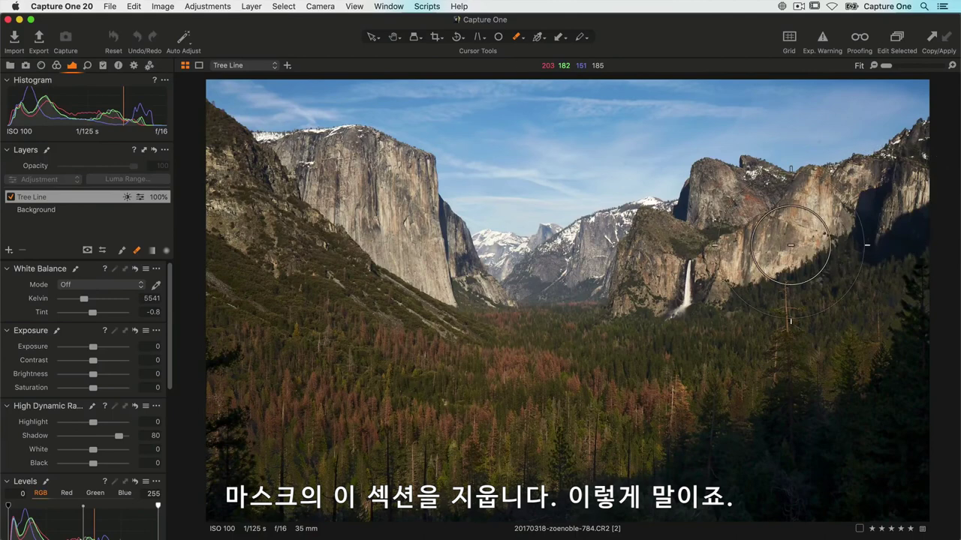